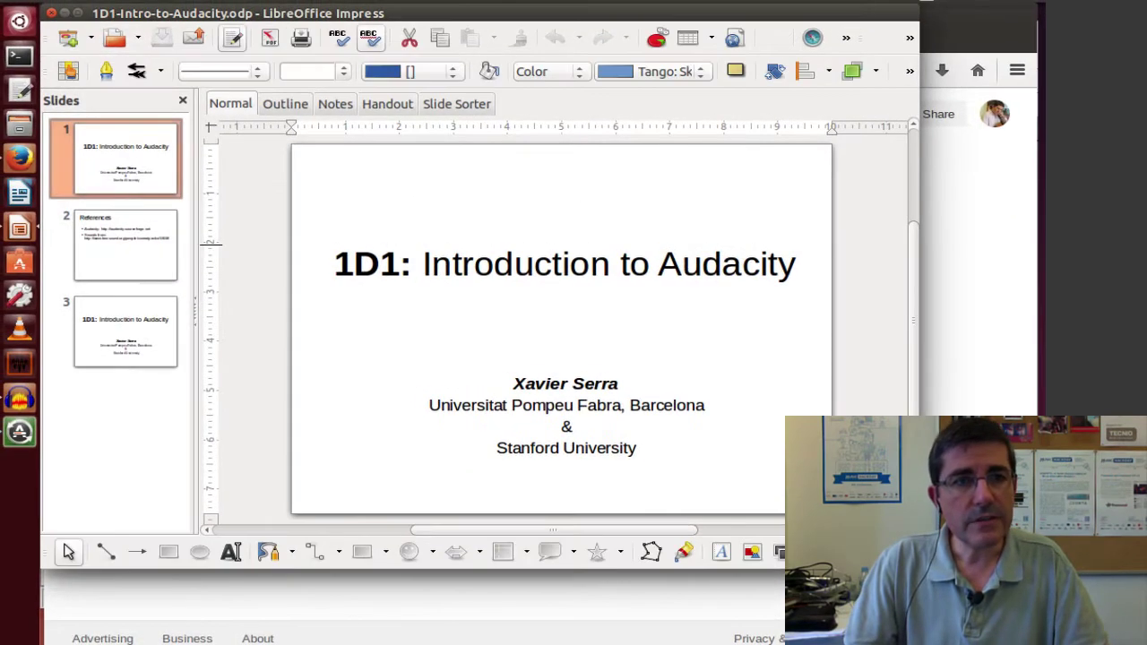
# Google 'audacity' in Firefox and open the first result, the audacity.sourceforge.net home page
pyautogui.click(21, 162)
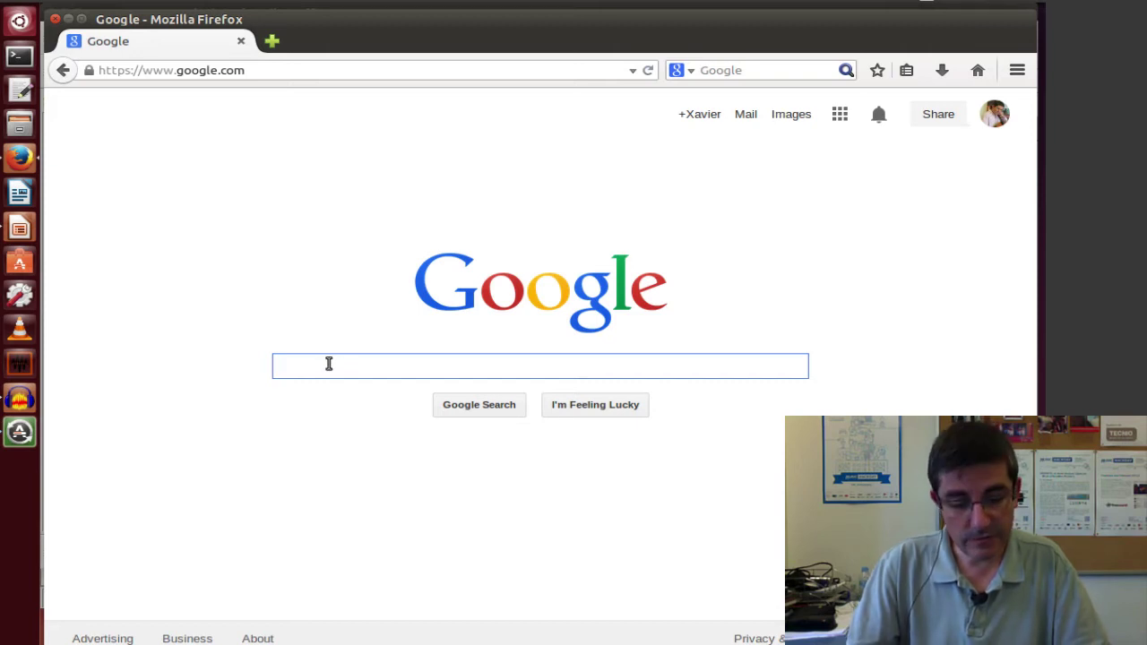
pyautogui.write('audacity')
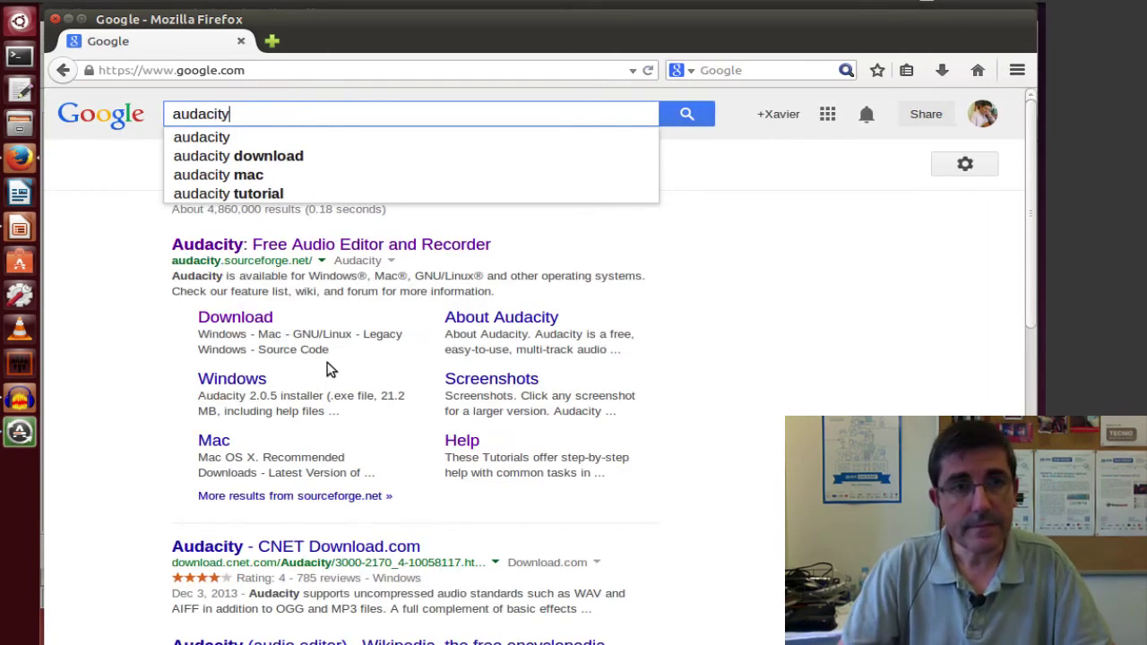
pyautogui.press('Return')
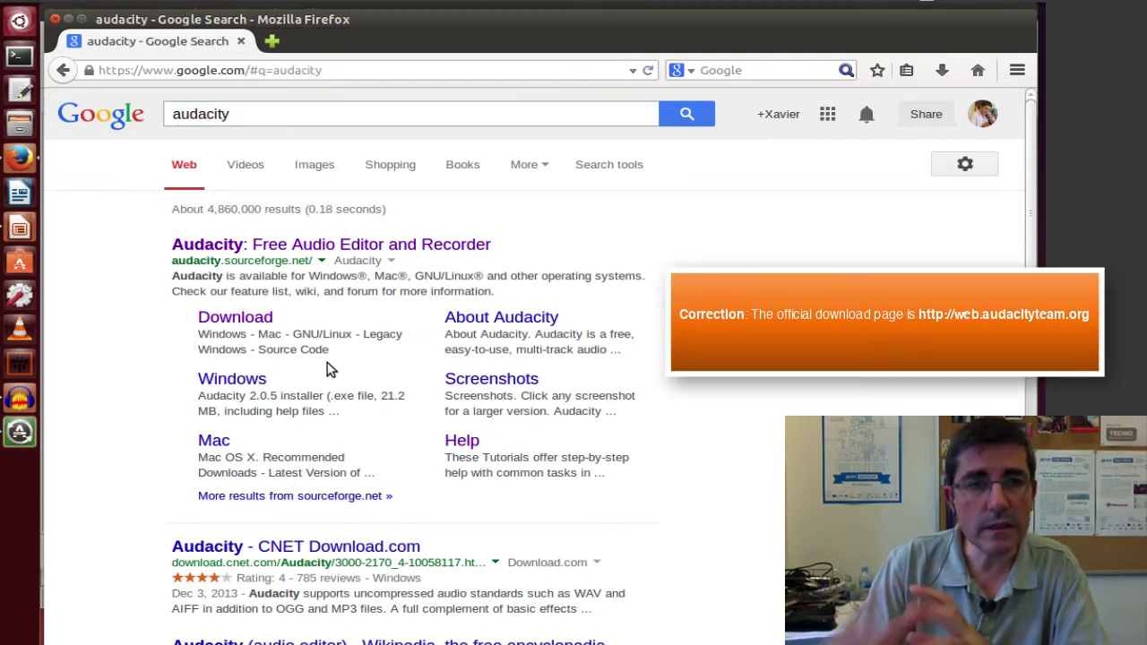
pyautogui.click(239, 248)
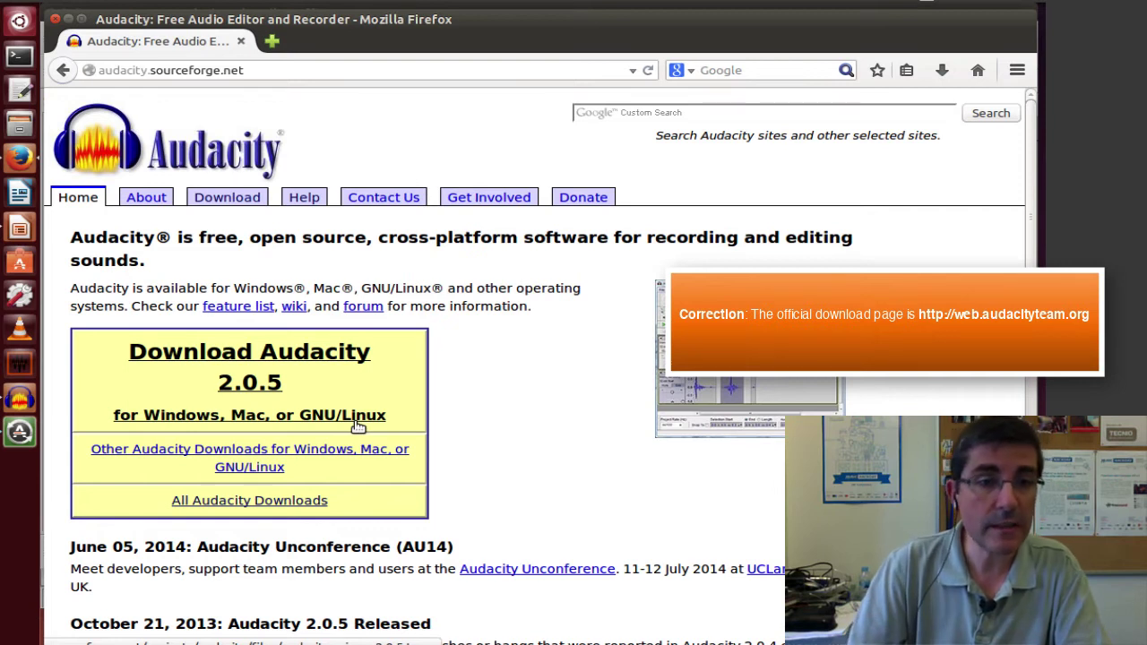
# Launch Audacity and open piano.wav, accepting the warning to import a safe copy
pyautogui.click(18, 400)
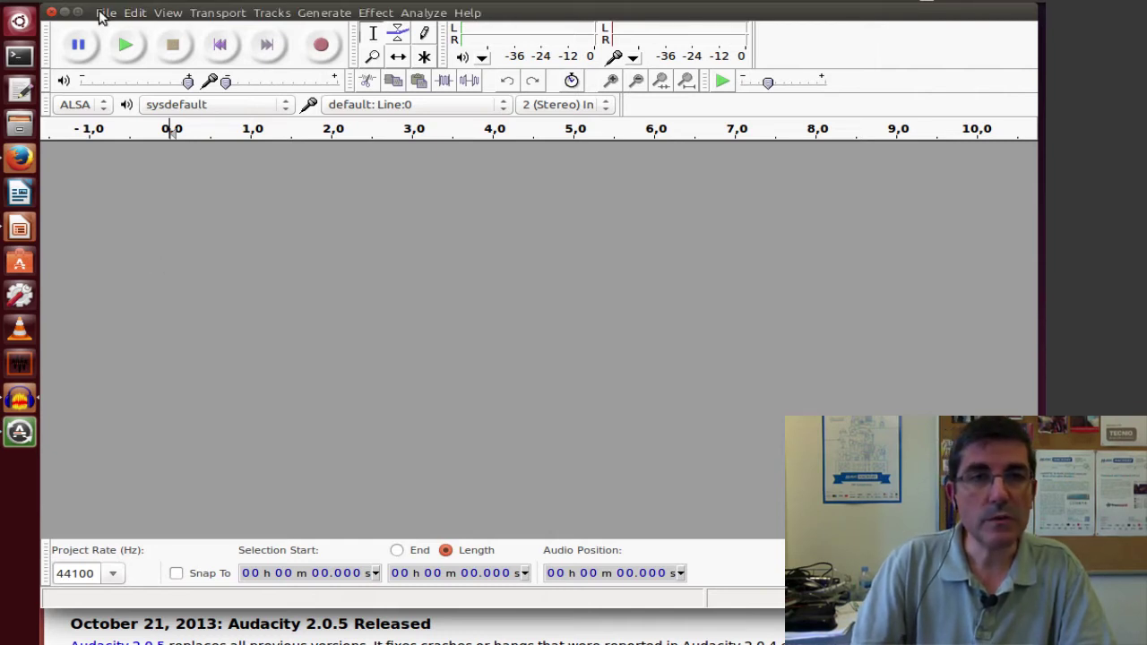
pyautogui.click(104, 13)
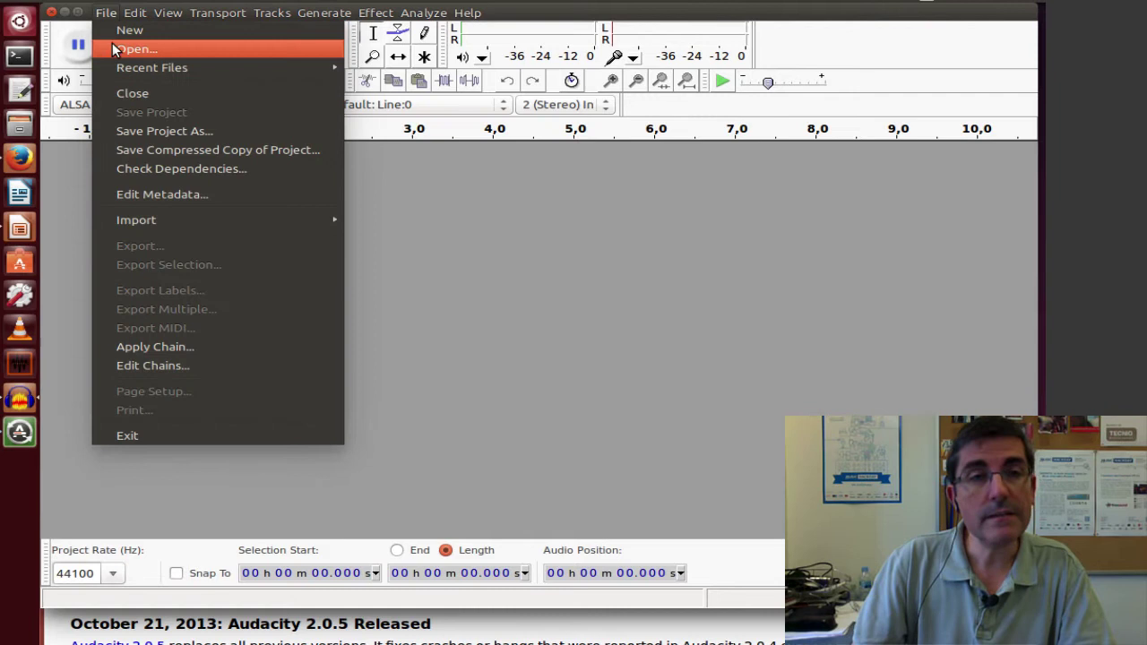
pyautogui.click(114, 47)
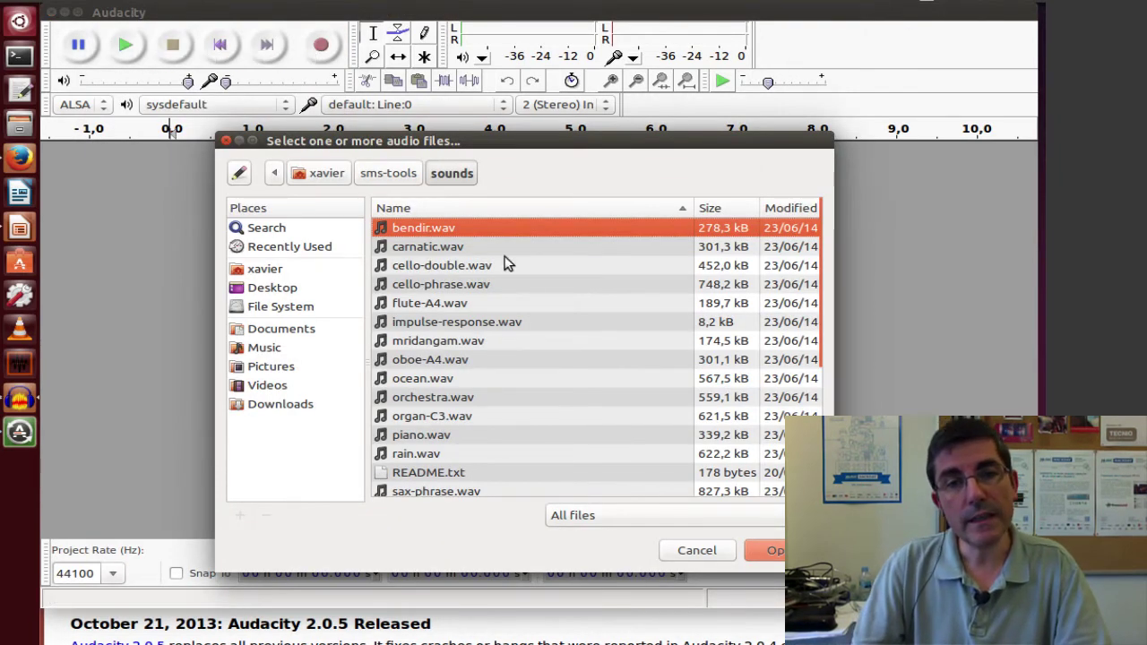
pyautogui.scroll(-4, 523, 392)
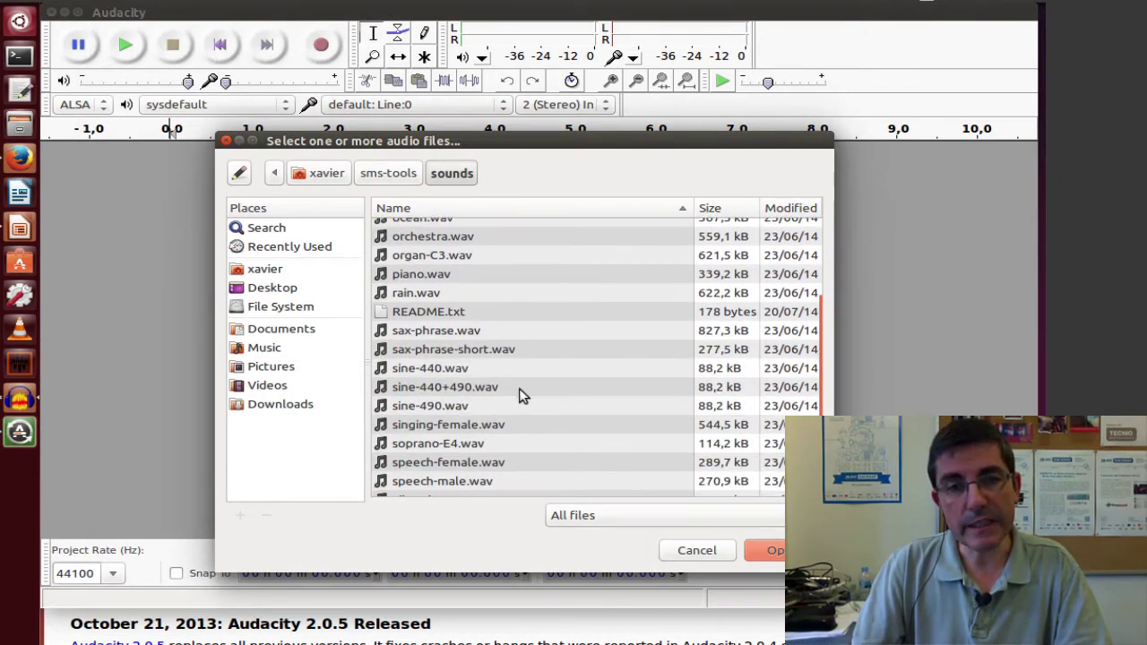
pyautogui.click(428, 275)
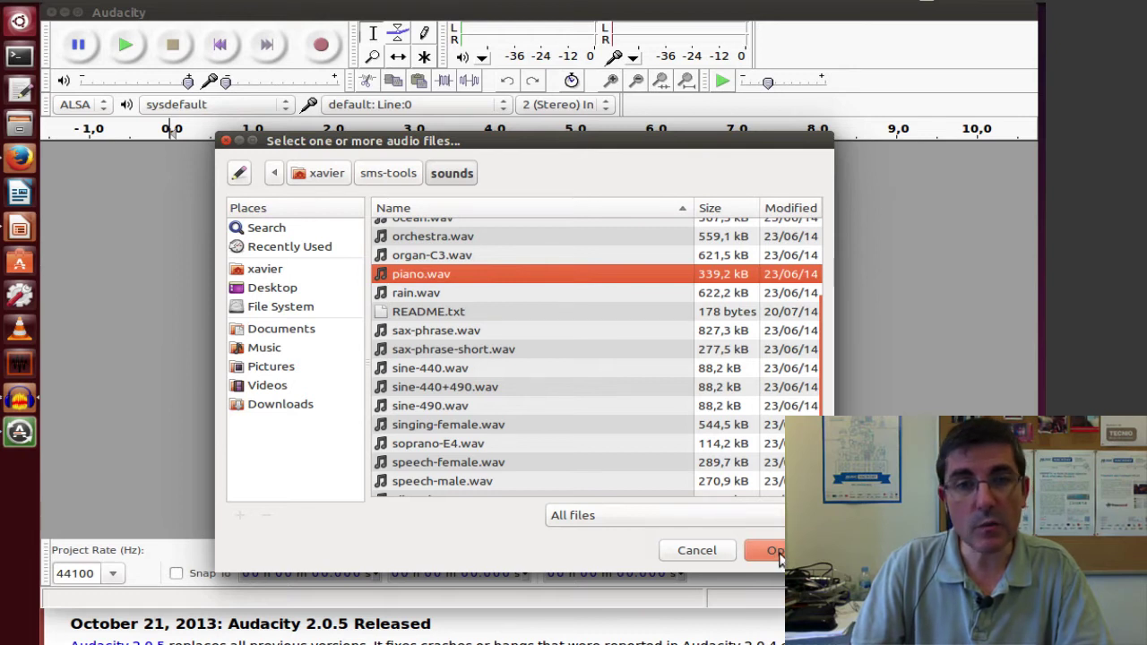
pyautogui.click(776, 552)
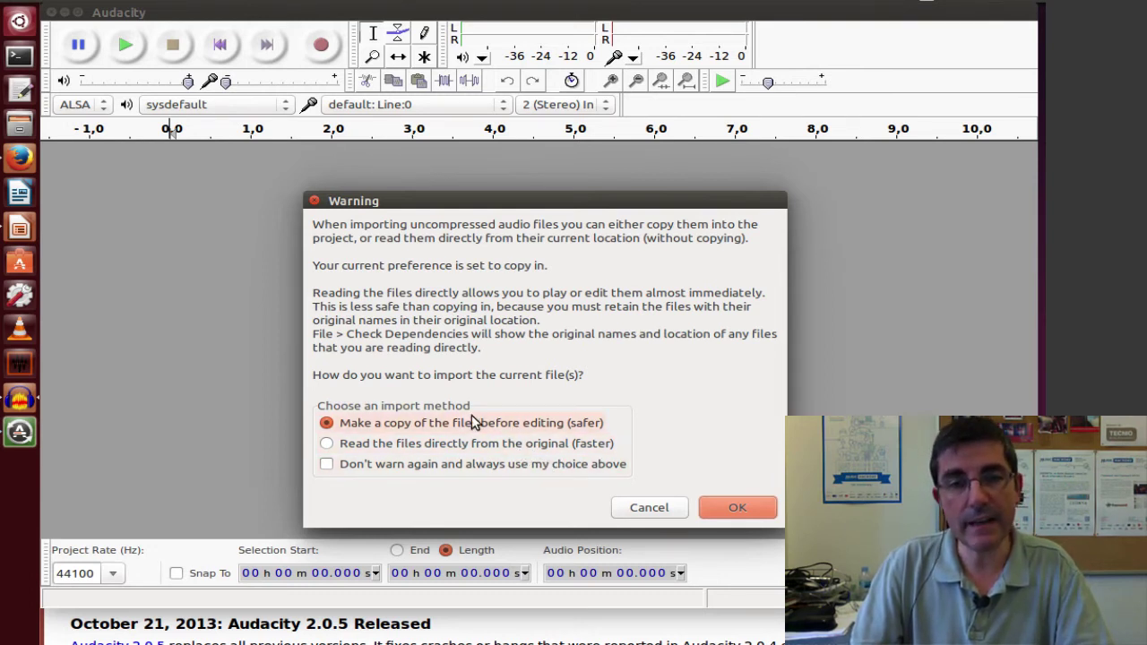
pyautogui.click(735, 509)
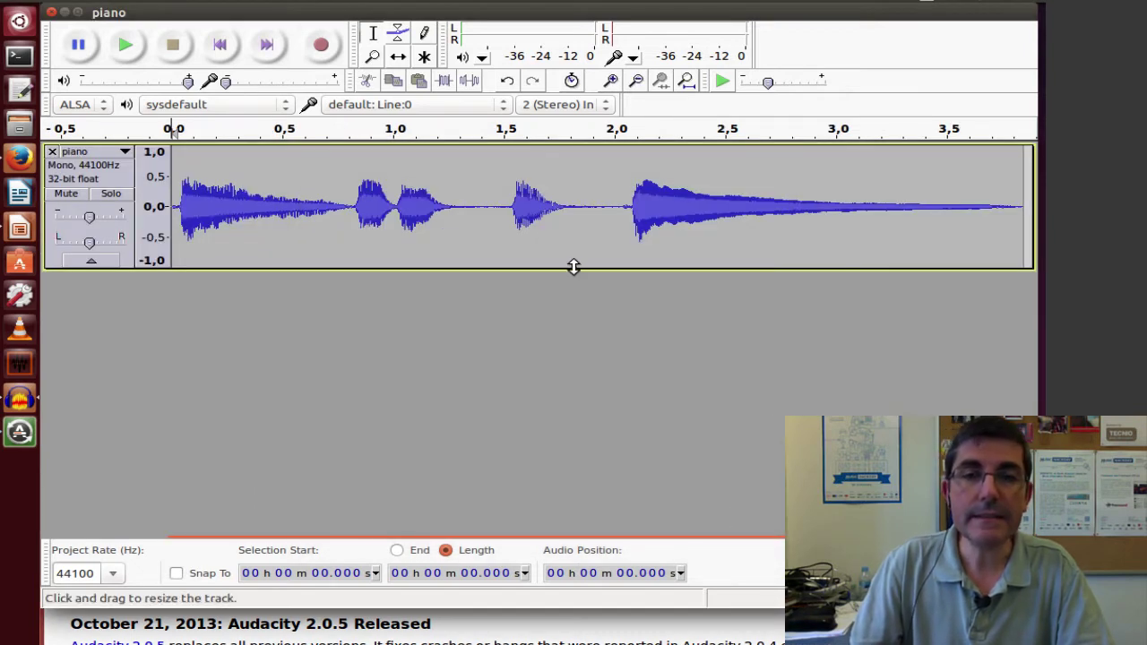
# Drag the piano track's bottom edge down twice to give the waveform more height
pyautogui.moveTo(574, 267); pyautogui.dragTo(562, 297)
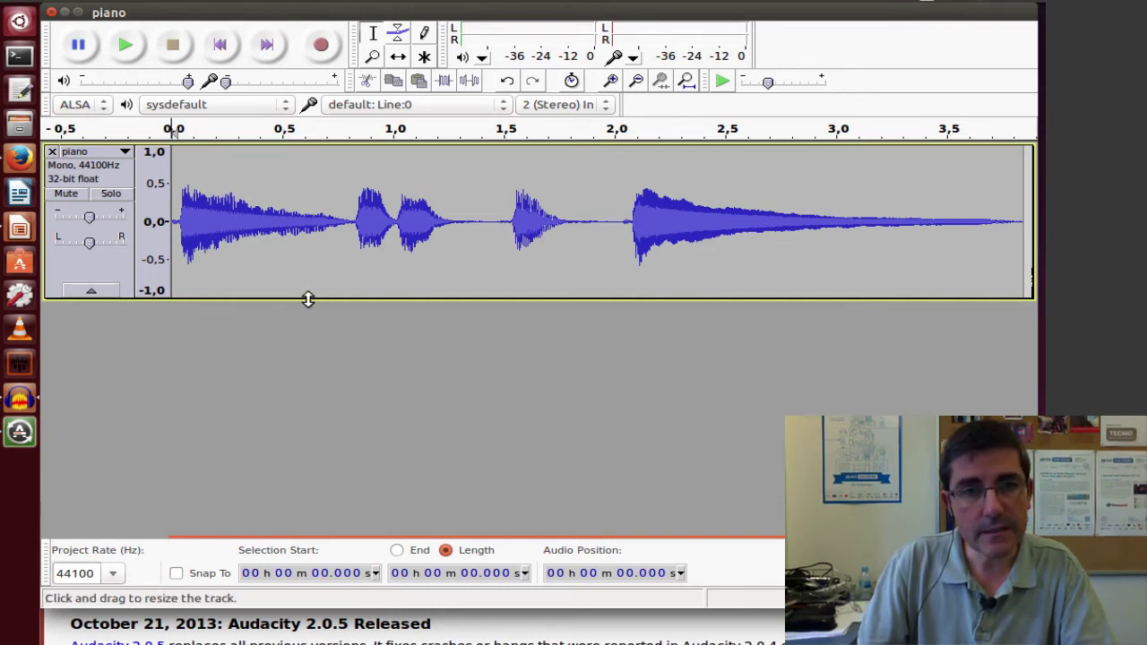
pyautogui.moveTo(307, 298); pyautogui.dragTo(306, 336)
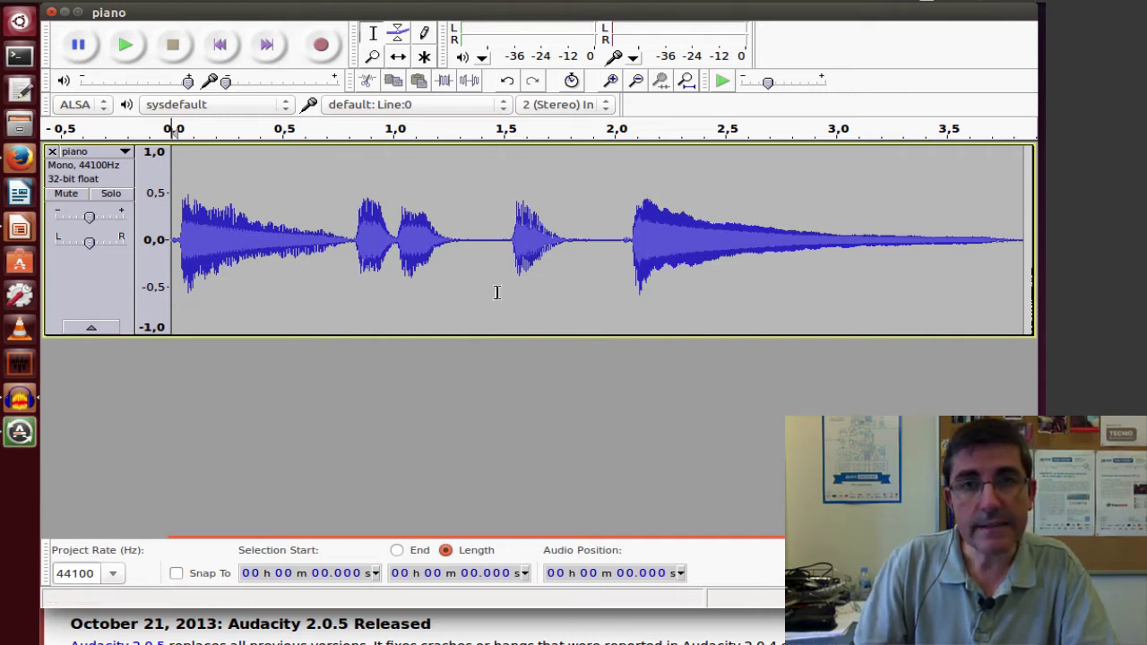
# Zoom in, select the note from 1.50 to 1.85 s, play it, then deselect
pyautogui.click(610, 80)
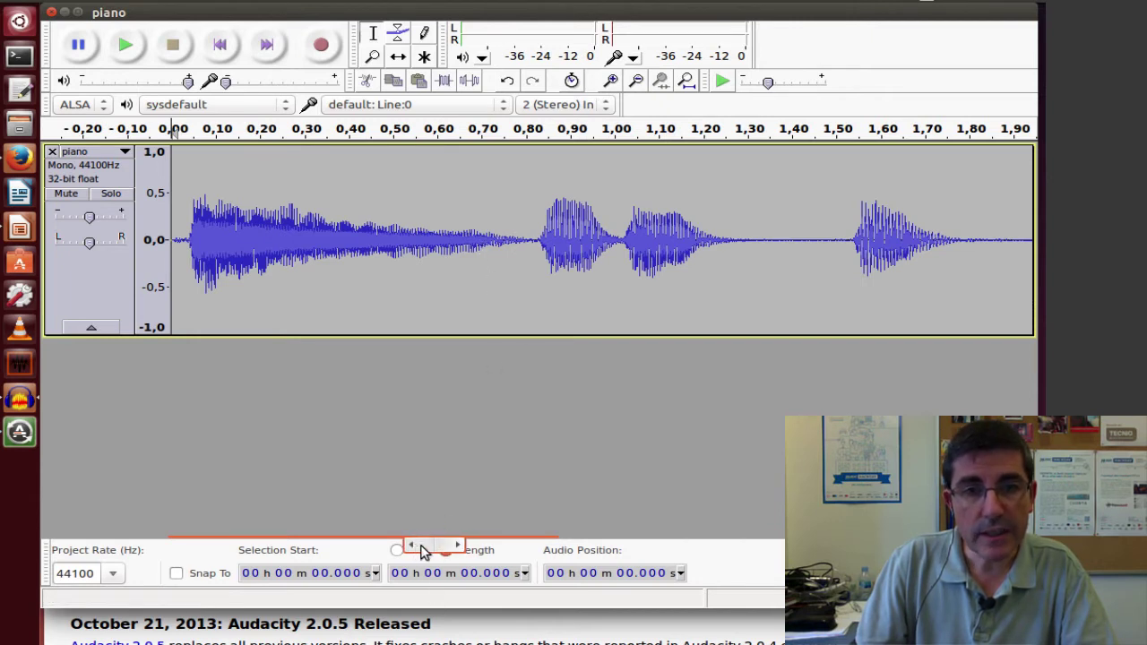
pyautogui.moveTo(423, 550); pyautogui.dragTo(546, 552)
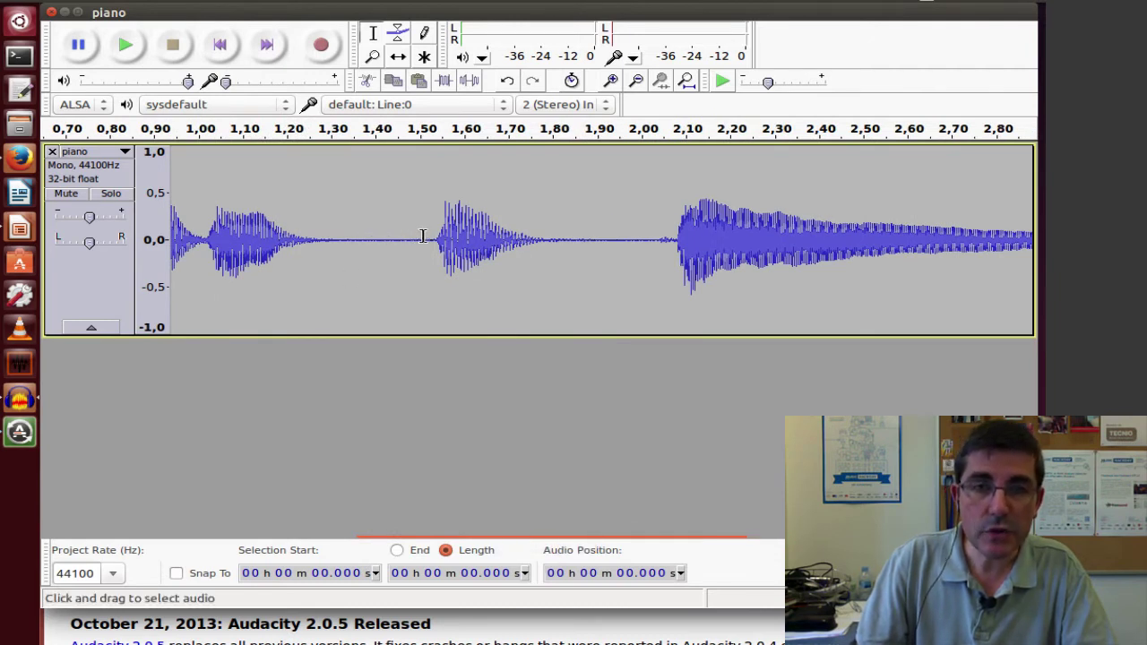
pyautogui.moveTo(423, 235); pyautogui.dragTo(575, 246)
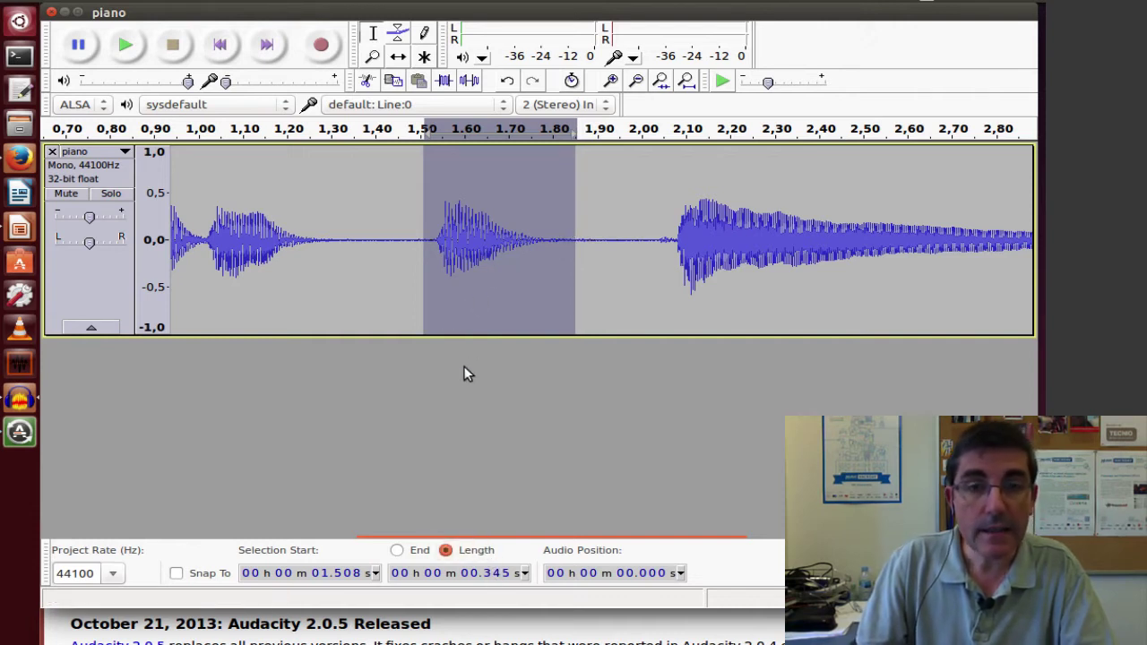
pyautogui.press('space')
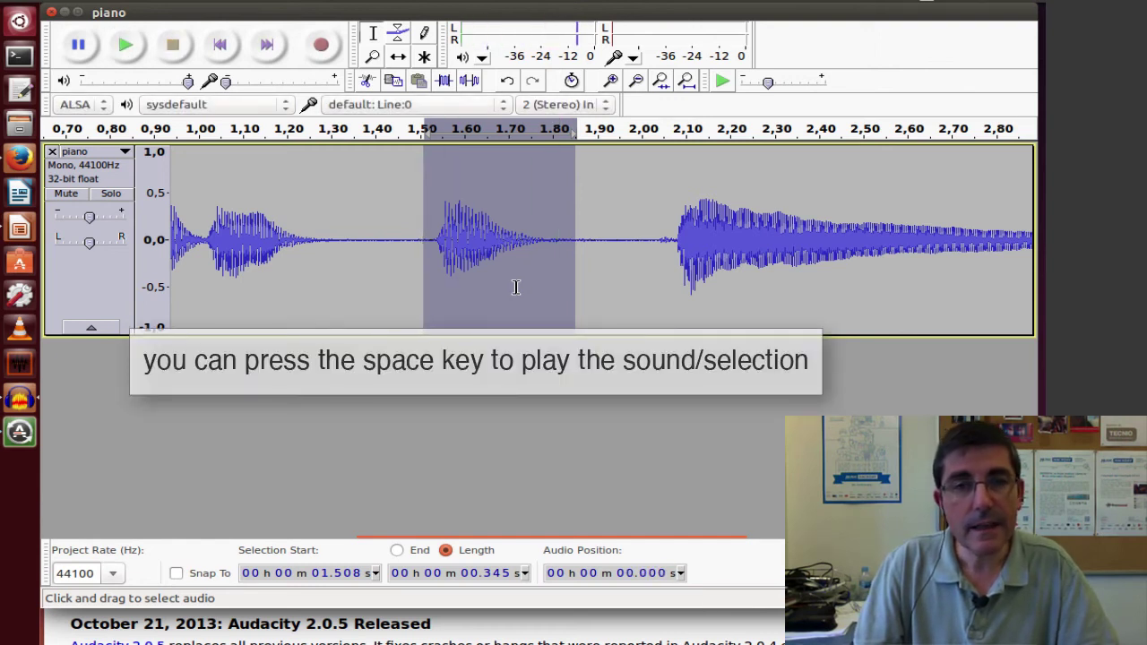
pyautogui.click(608, 190)
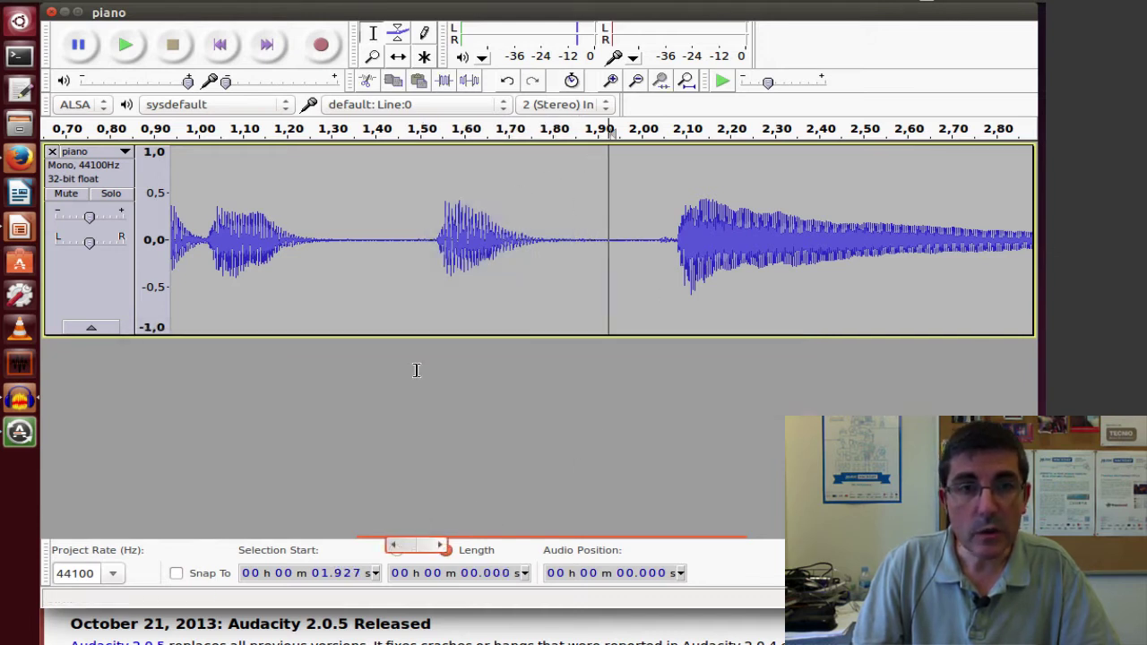
pyautogui.click(225, 56)
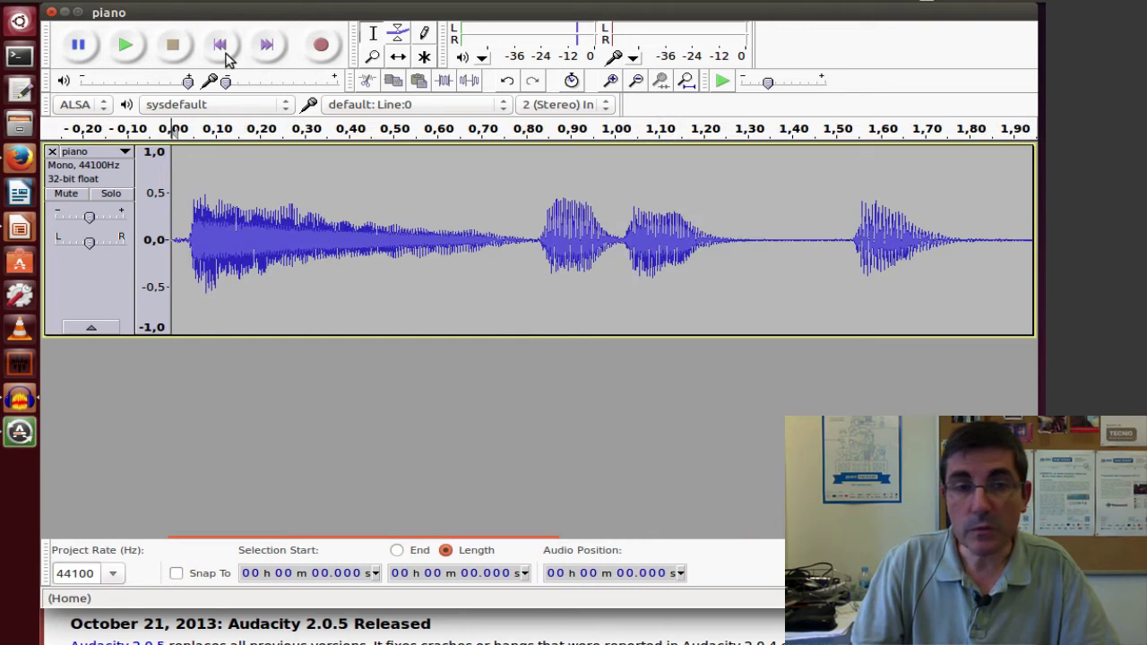
pyautogui.press('space')
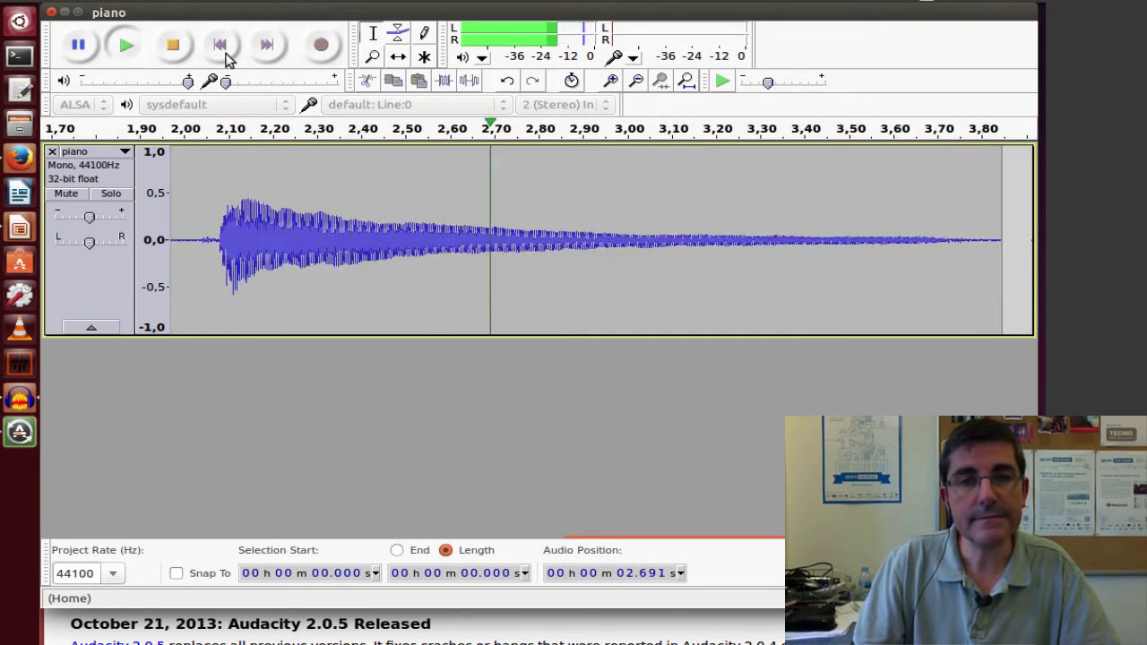
pyautogui.click(222, 49)
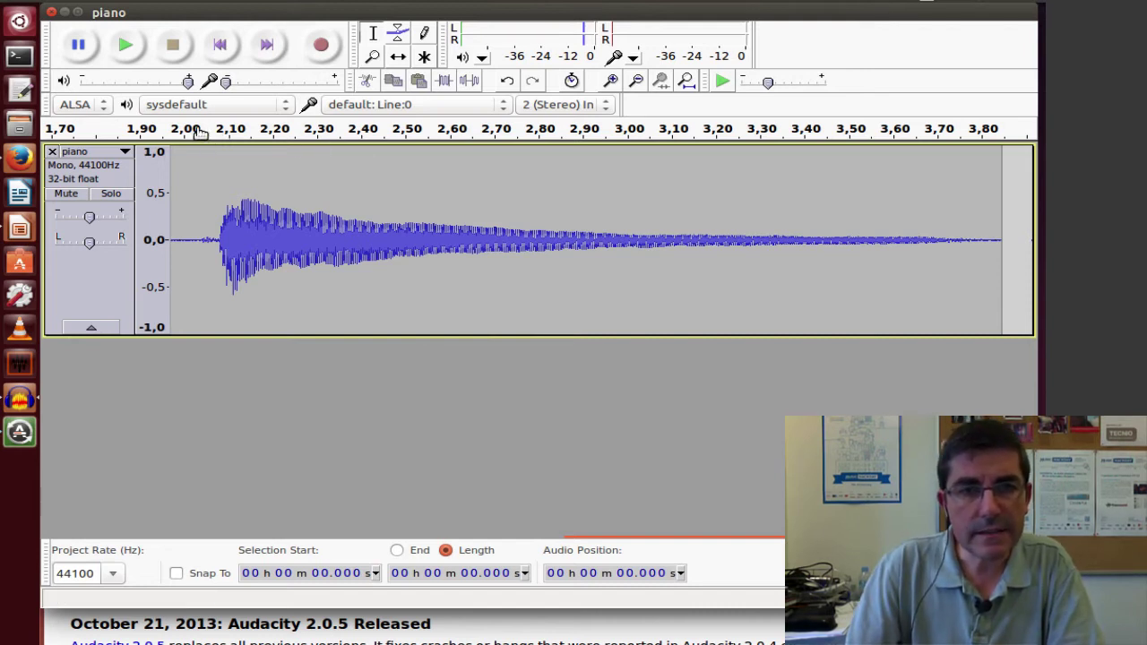
pyautogui.moveTo(614, 537); pyautogui.dragTo(75, 524)
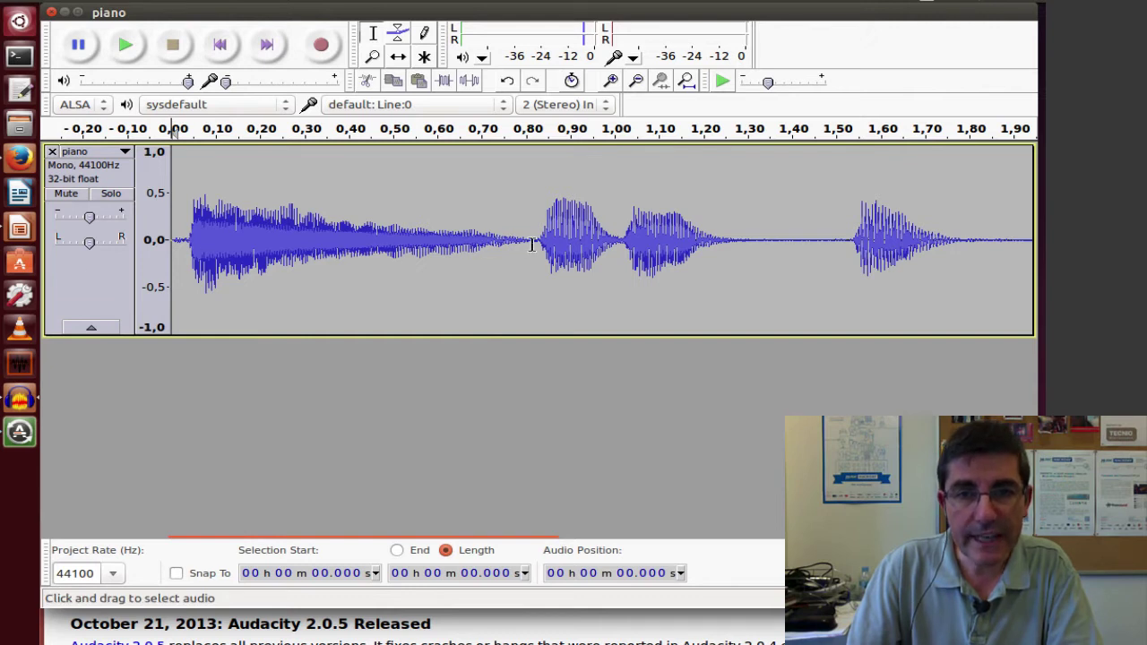
# Select 0.802–1.022 s, keep hh:mm:ss + milliseconds time format, and heighten the track slightly
pyautogui.moveTo(527, 244); pyautogui.dragTo(623, 244)
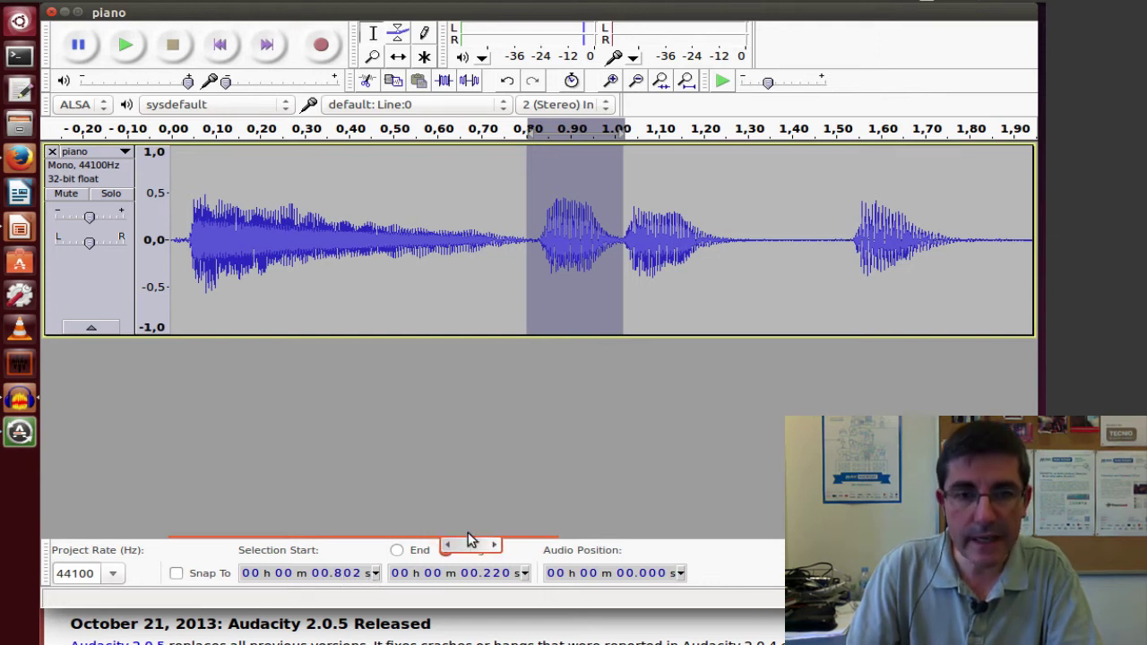
pyautogui.click(375, 573)
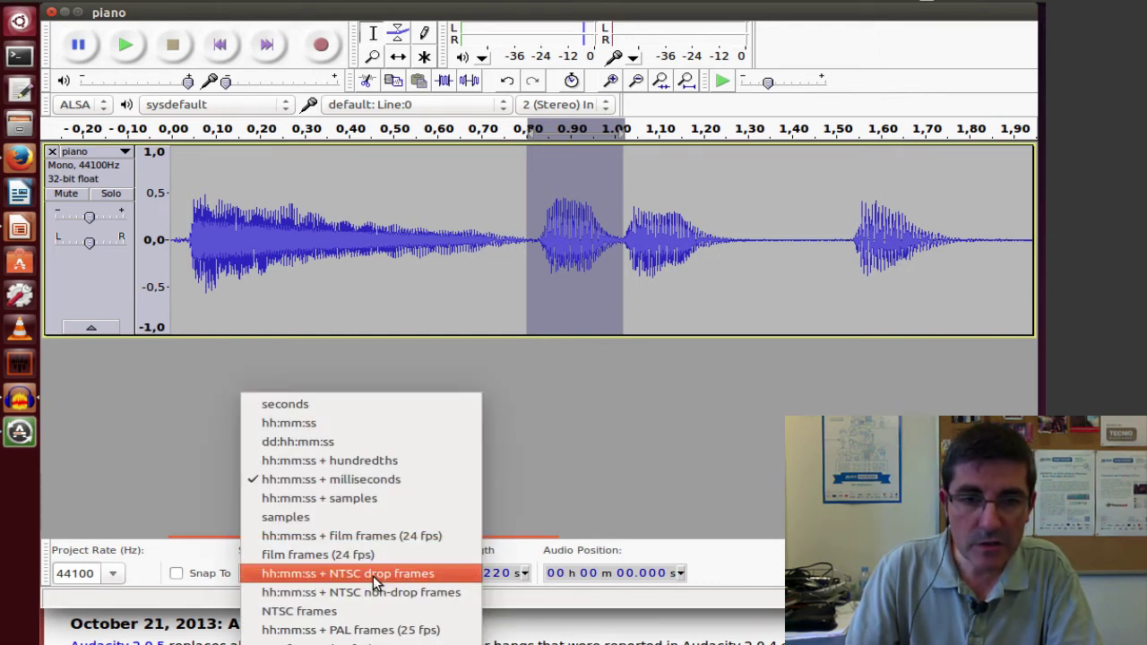
pyautogui.click(387, 483)
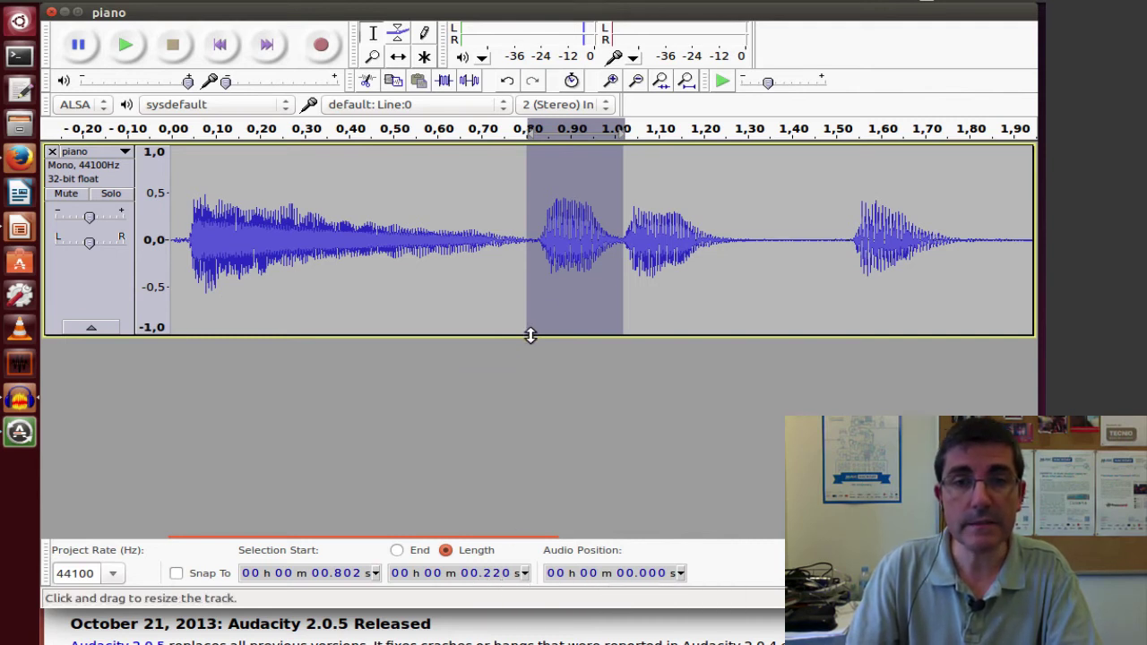
pyautogui.moveTo(530, 335); pyautogui.dragTo(529, 362)
# Switch the piano track to Spectrogram view and make it much taller
pyautogui.click(552, 215)
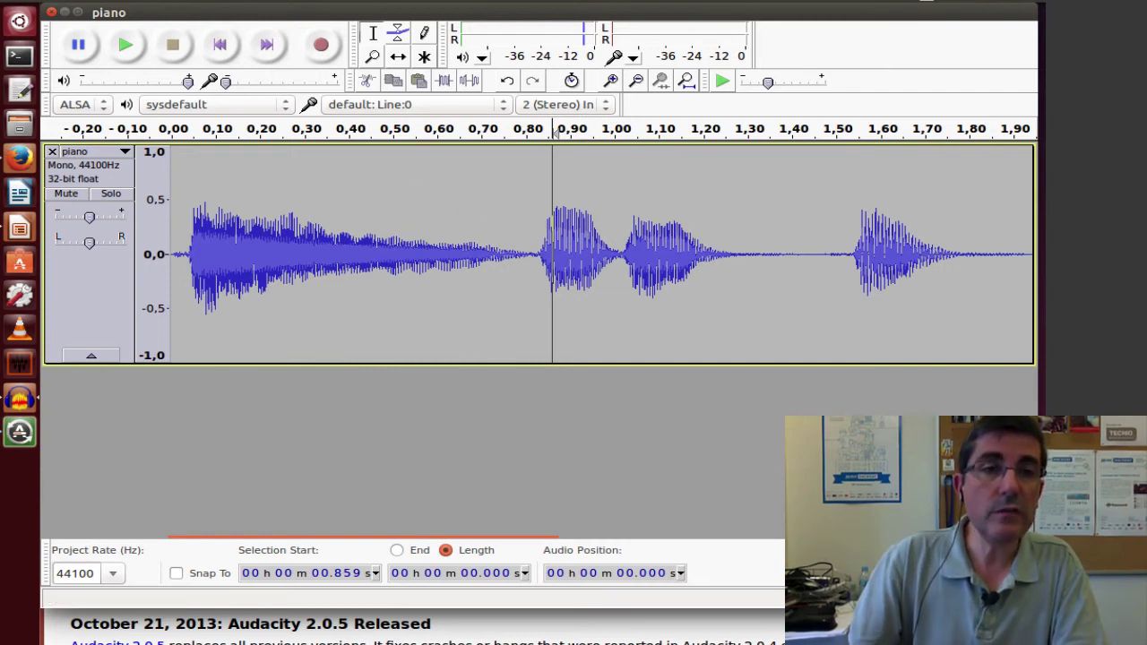
pyautogui.click(125, 153)
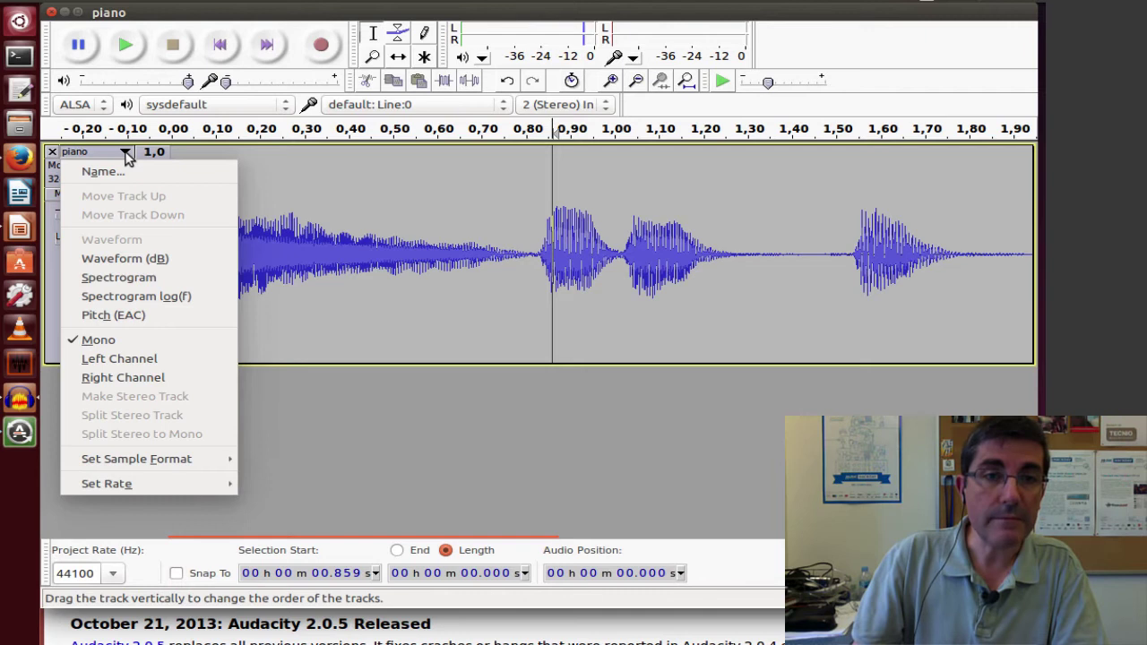
pyautogui.click(143, 283)
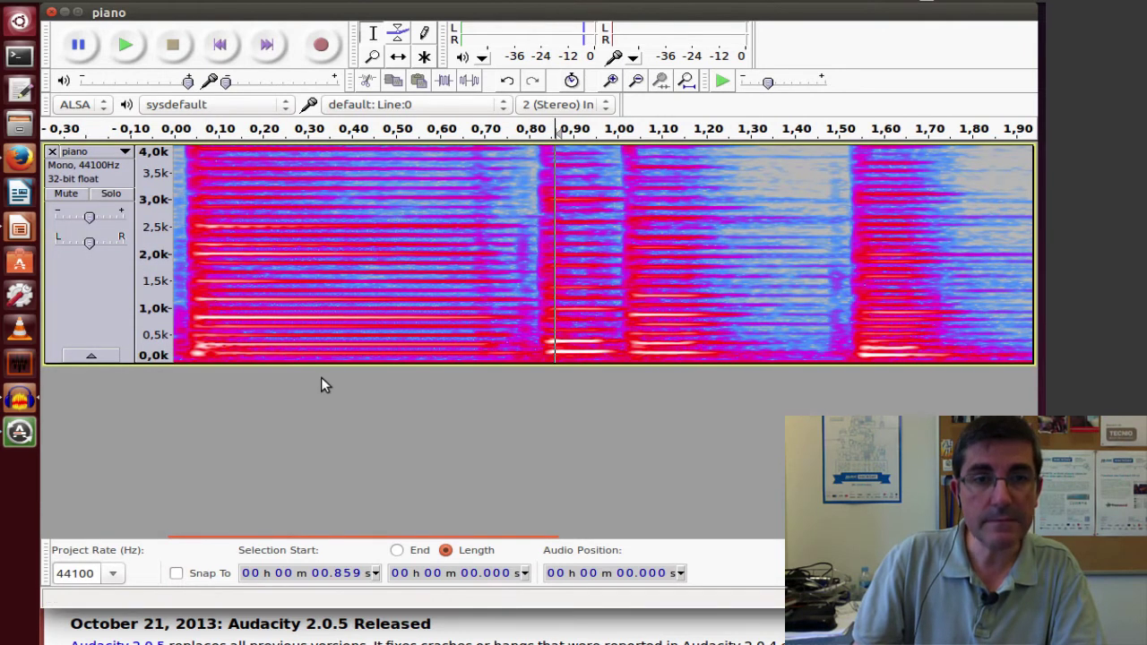
pyautogui.moveTo(325, 371); pyautogui.dragTo(319, 492)
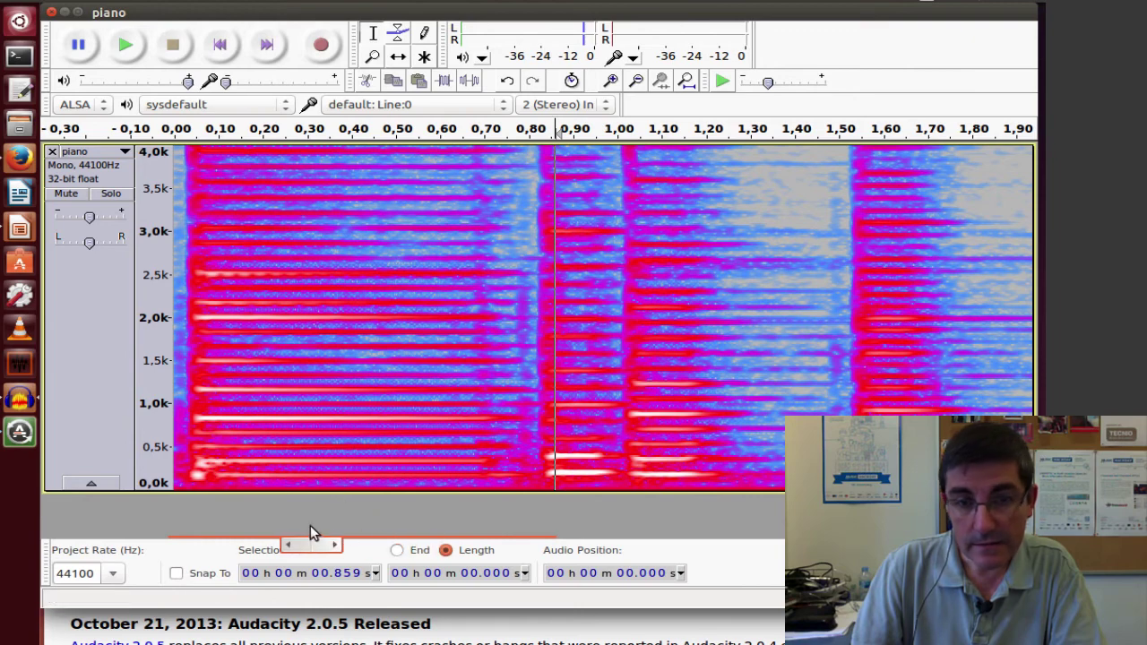
# Select roughly 0.78–1.20 s in the spectrogram to inspect harmonics, then clear the selection
pyautogui.moveTo(365, 549); pyautogui.dragTo(324, 564)
pyautogui.moveTo(522, 423); pyautogui.dragTo(810, 444)
pyautogui.moveTo(709, 451); pyautogui.dragTo(709, 451)
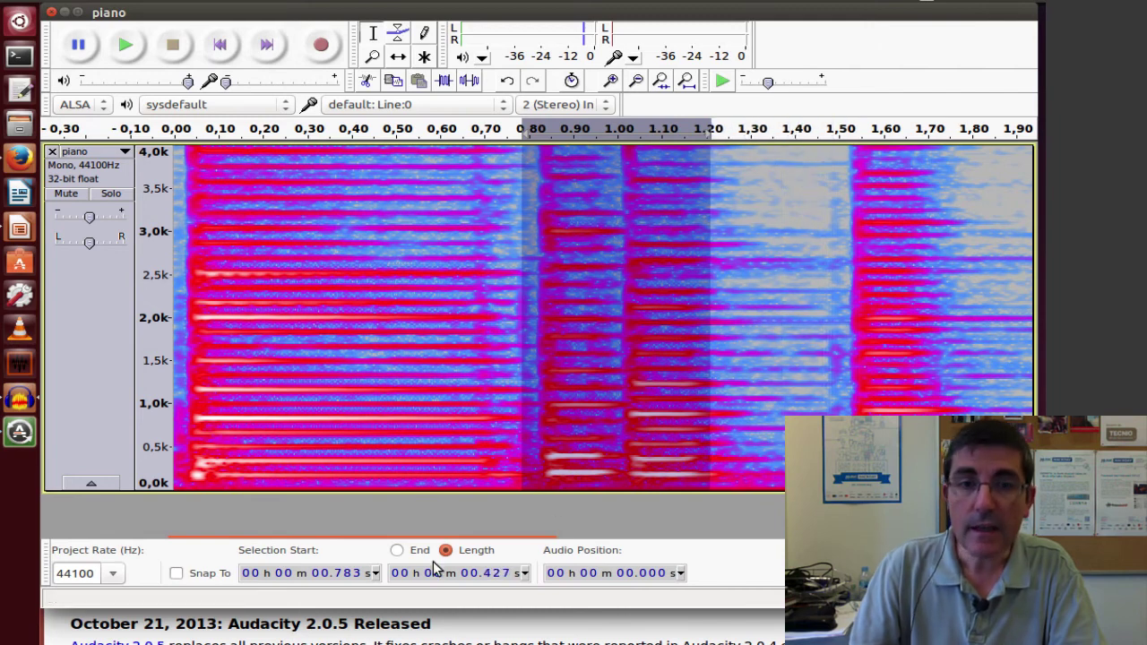
pyautogui.click(463, 459)
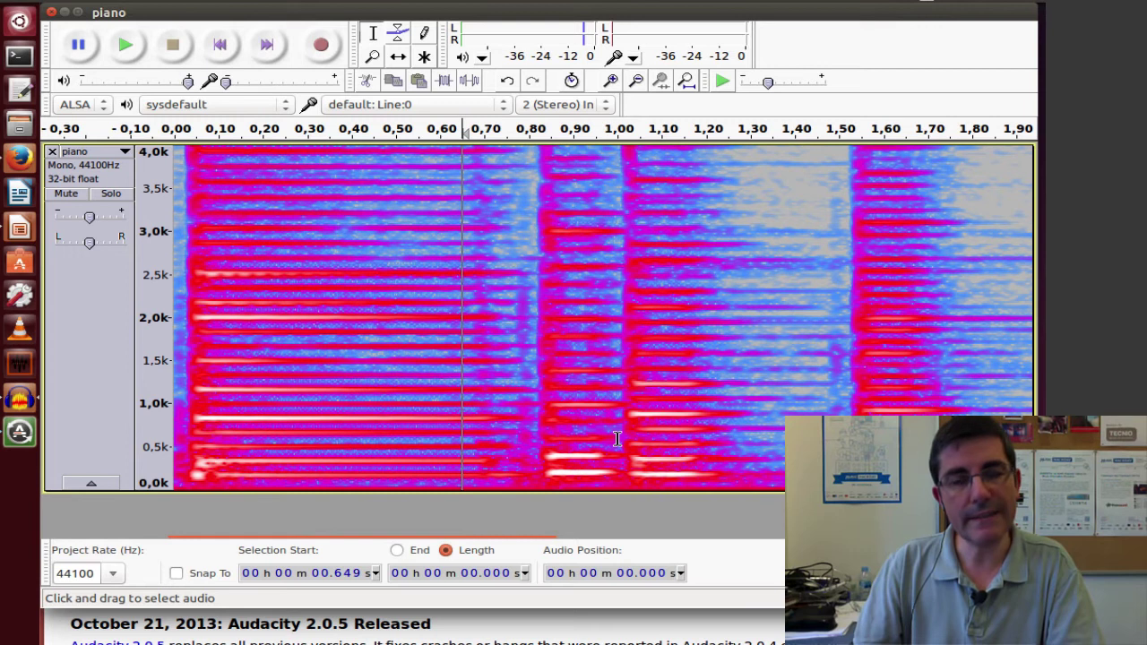
pyautogui.moveTo(105, 16)
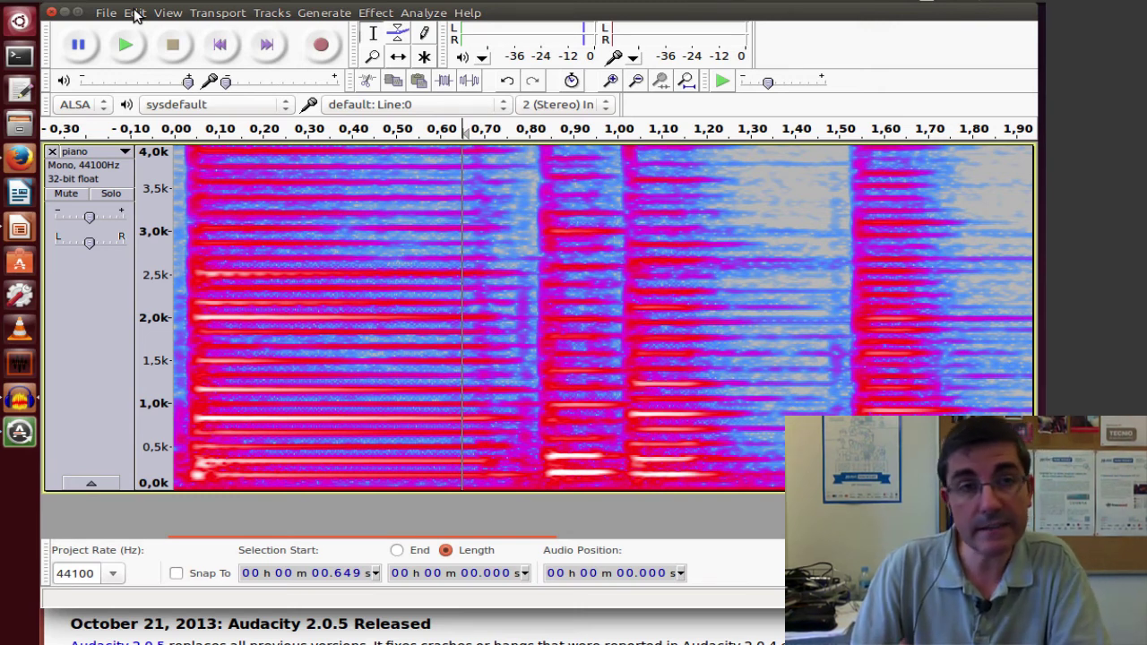
# In Spectrograms preferences, set window size to 1024 and maximum frequency to 15000 Hz
pyautogui.click(135, 14)
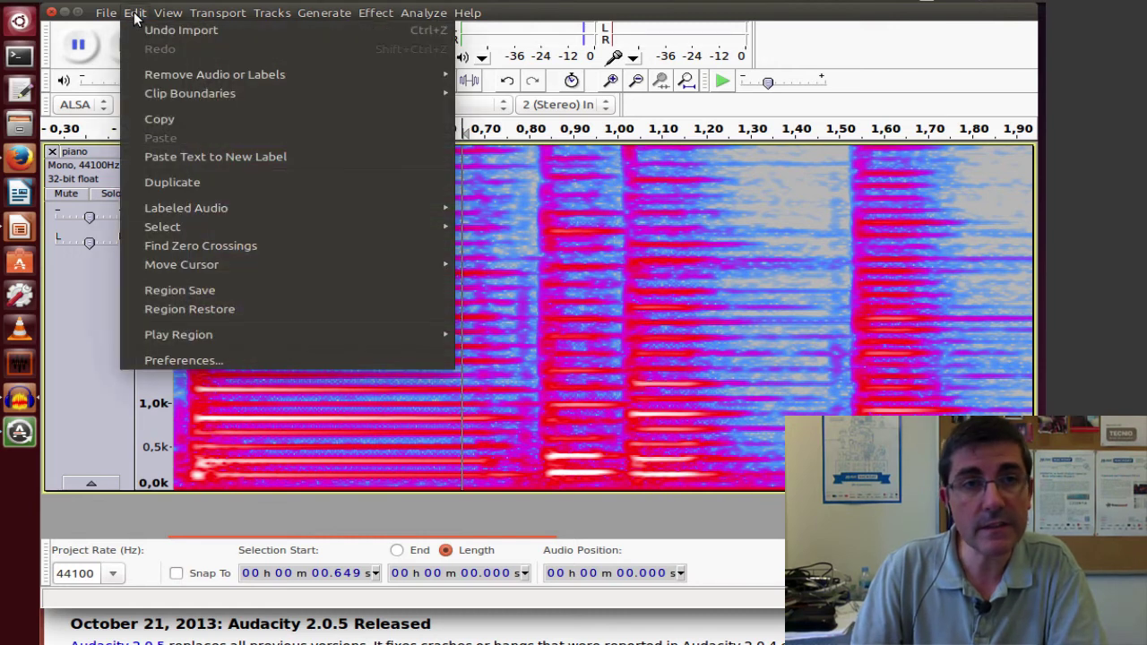
pyautogui.click(186, 361)
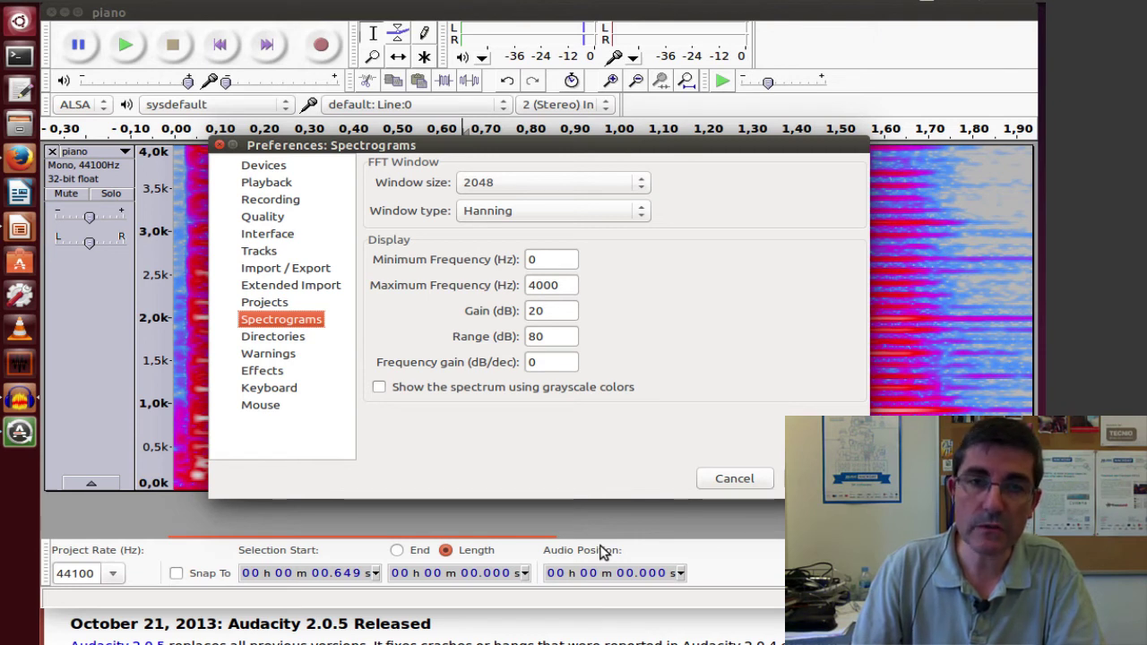
pyautogui.click(641, 189)
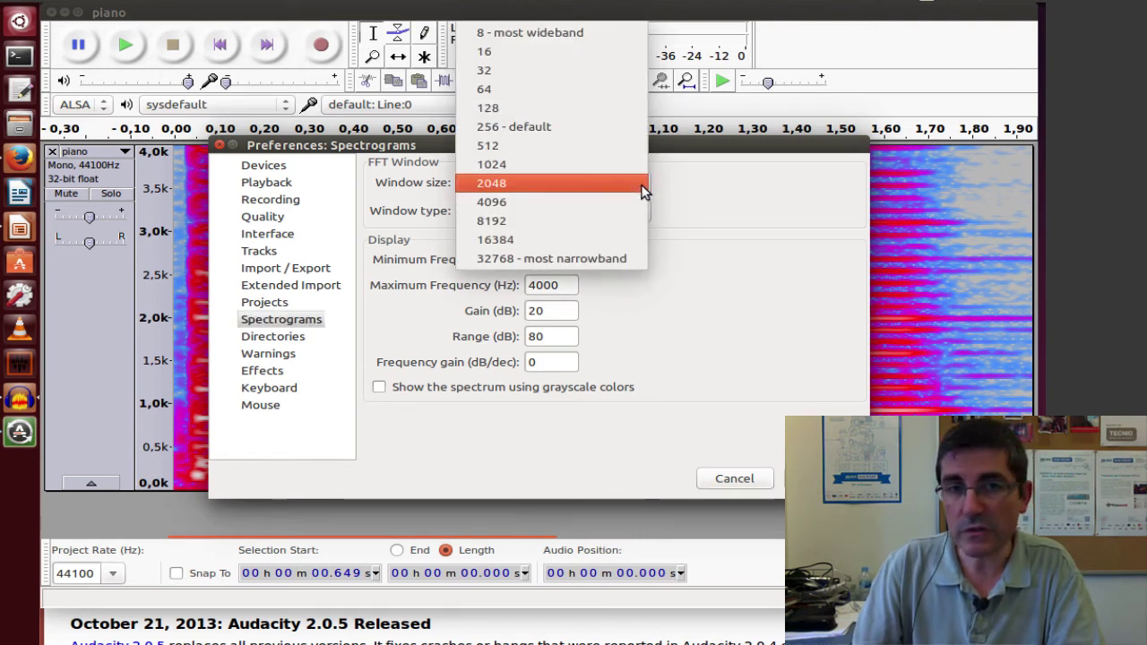
pyautogui.click(546, 168)
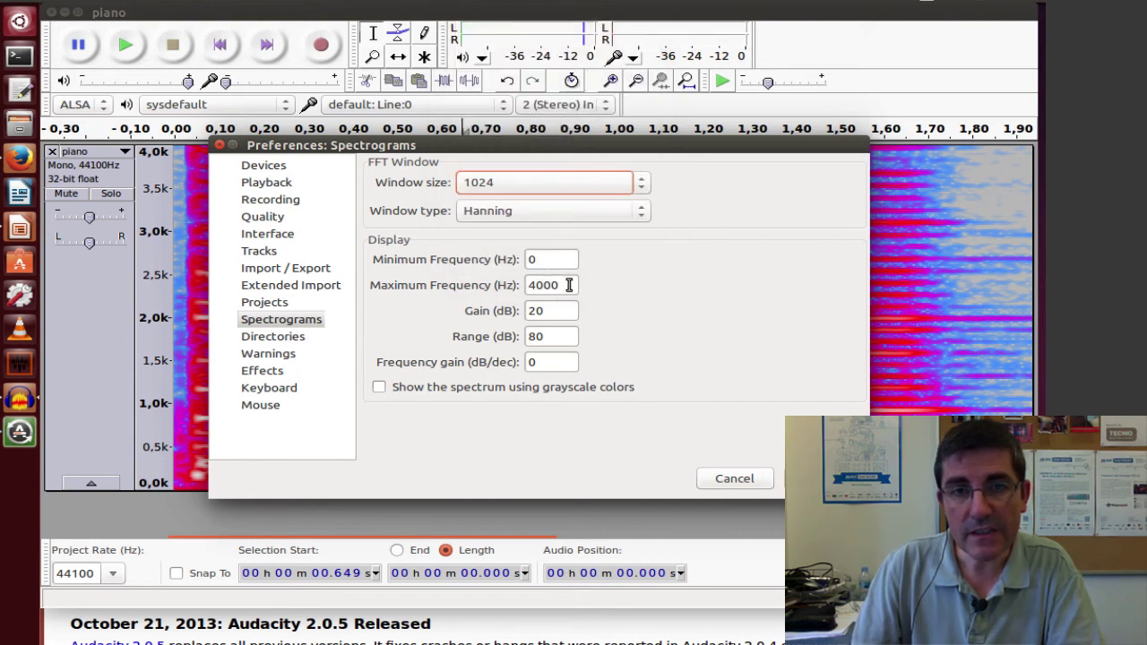
pyautogui.doubleClick(568, 284)
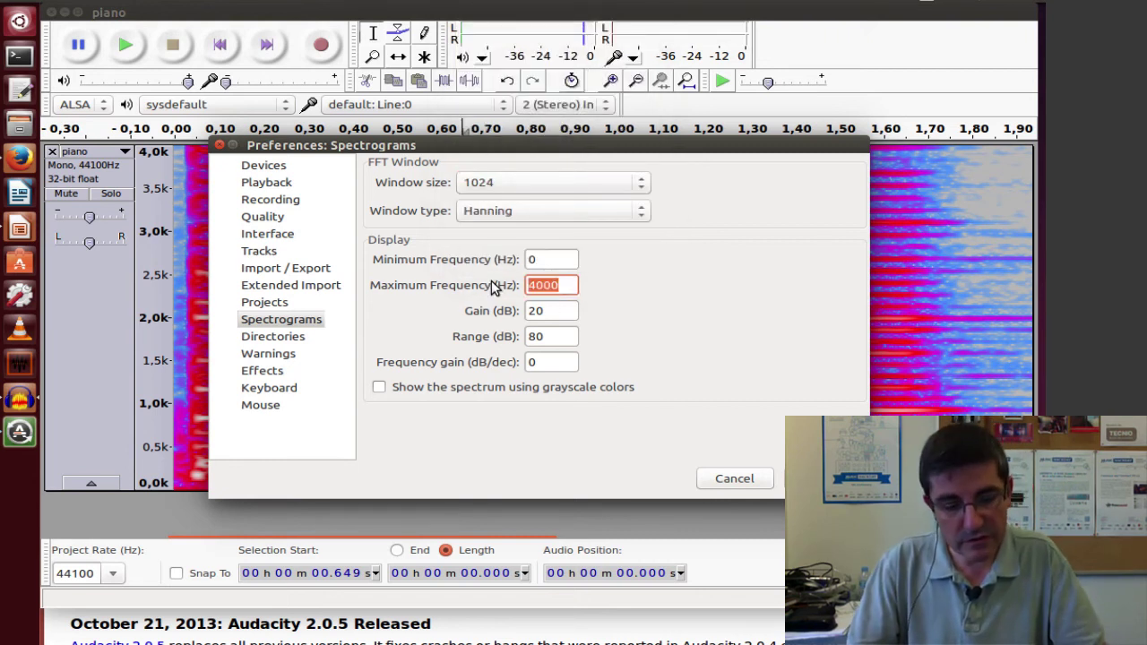
pyautogui.write('1500')
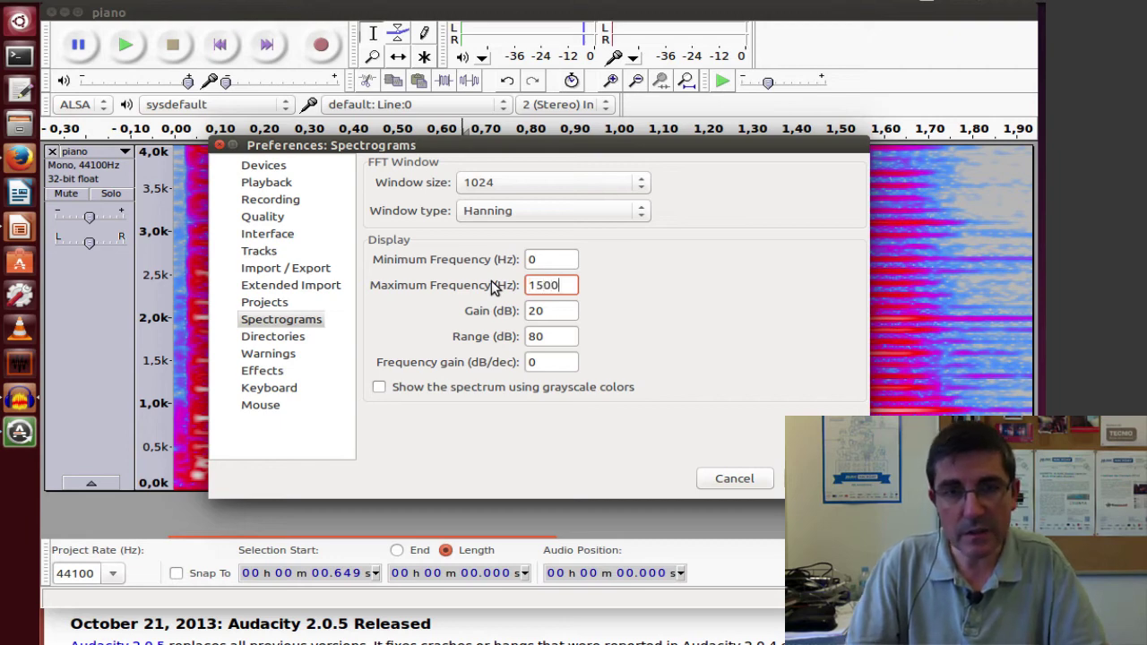
pyautogui.write('0')
pyautogui.click(810, 478)
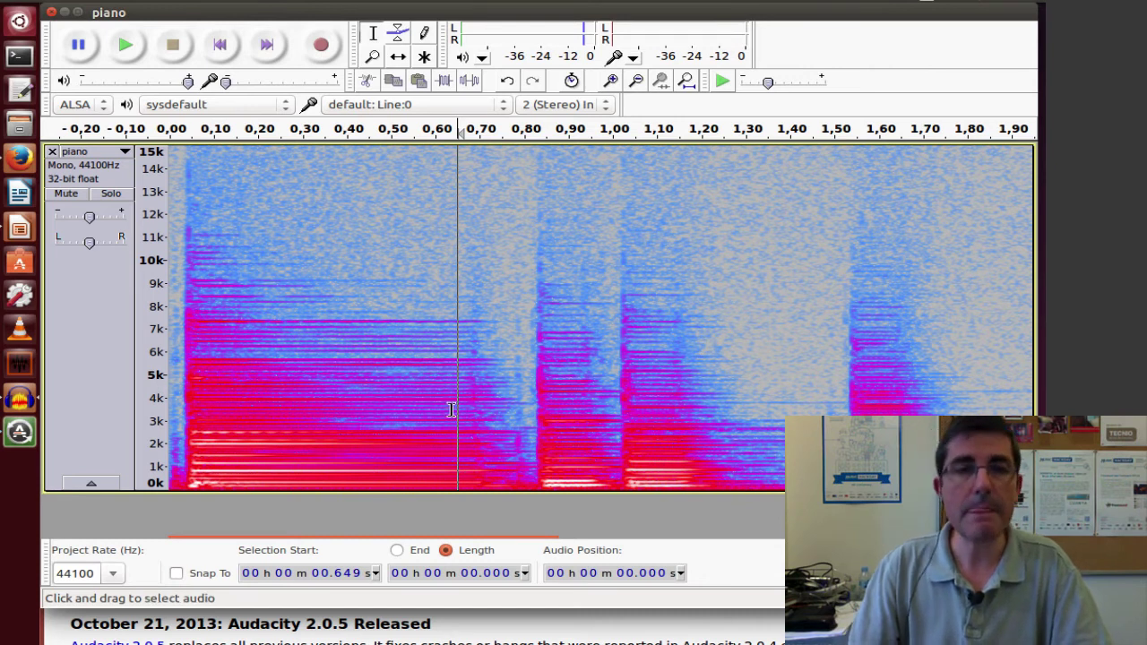
# Switch the piano track back to Waveform view and show the Effect menu
pyautogui.click(126, 154)
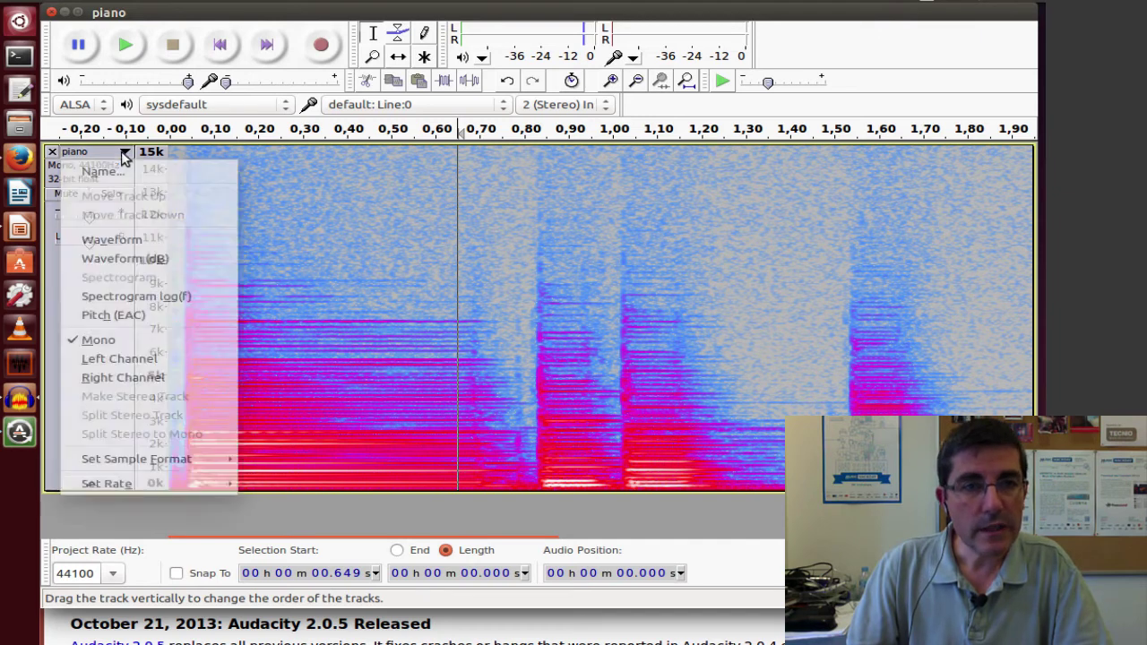
pyautogui.click(110, 237)
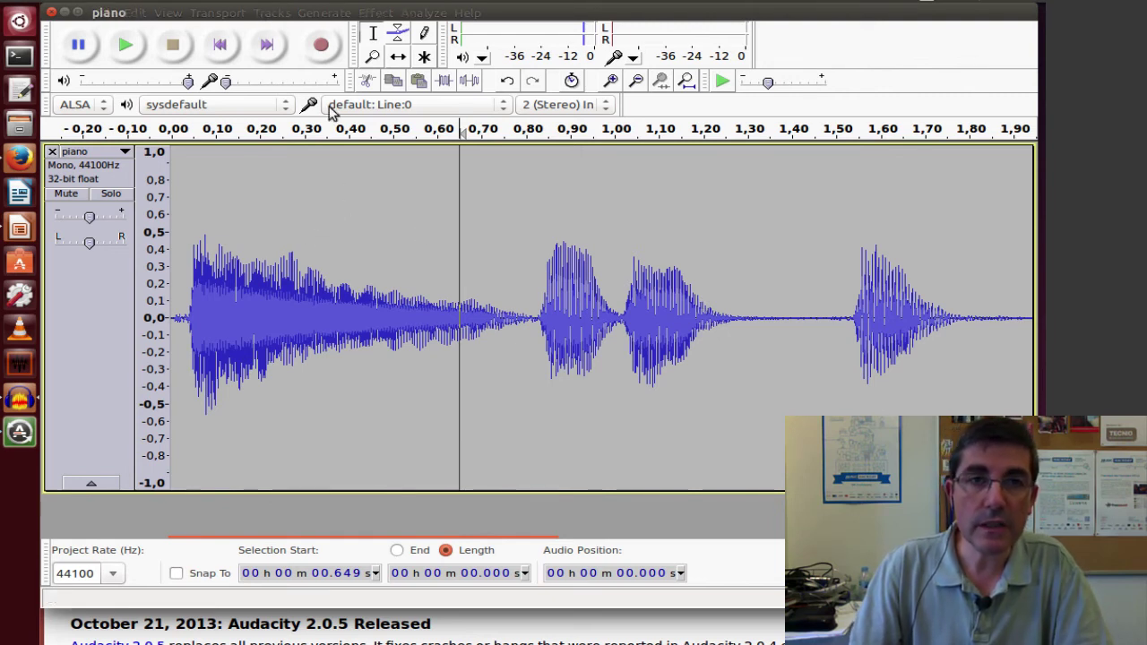
pyautogui.click(371, 16)
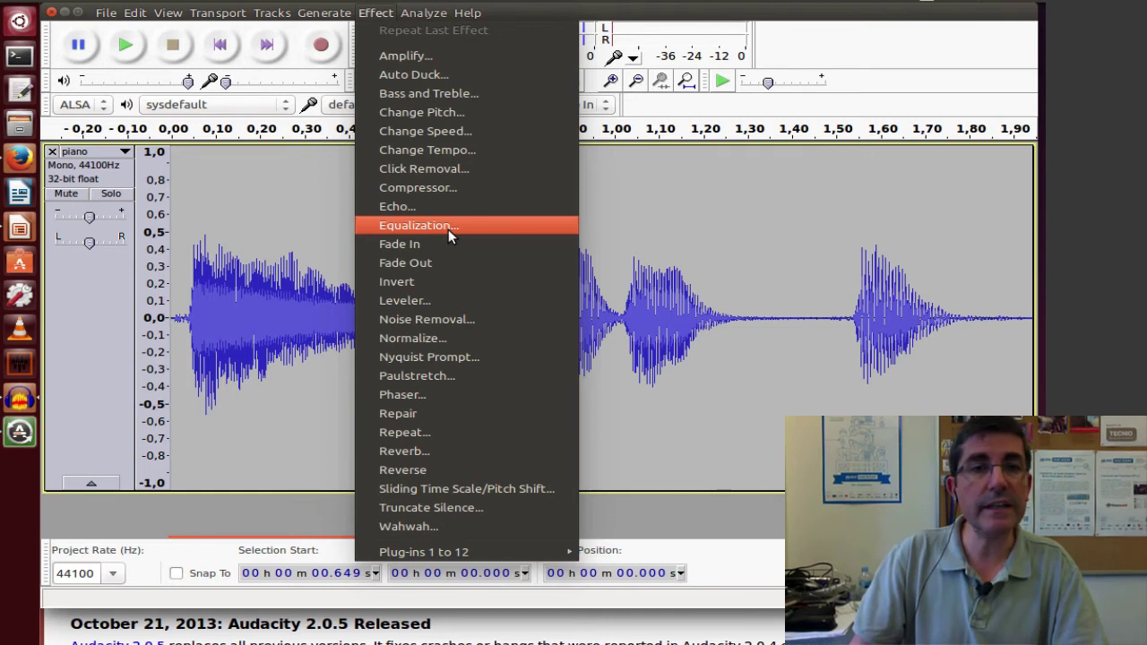
# In Equalization, try the Treble Cut preset, then apply the Telephone curve to the piano track
pyautogui.click(448, 229)
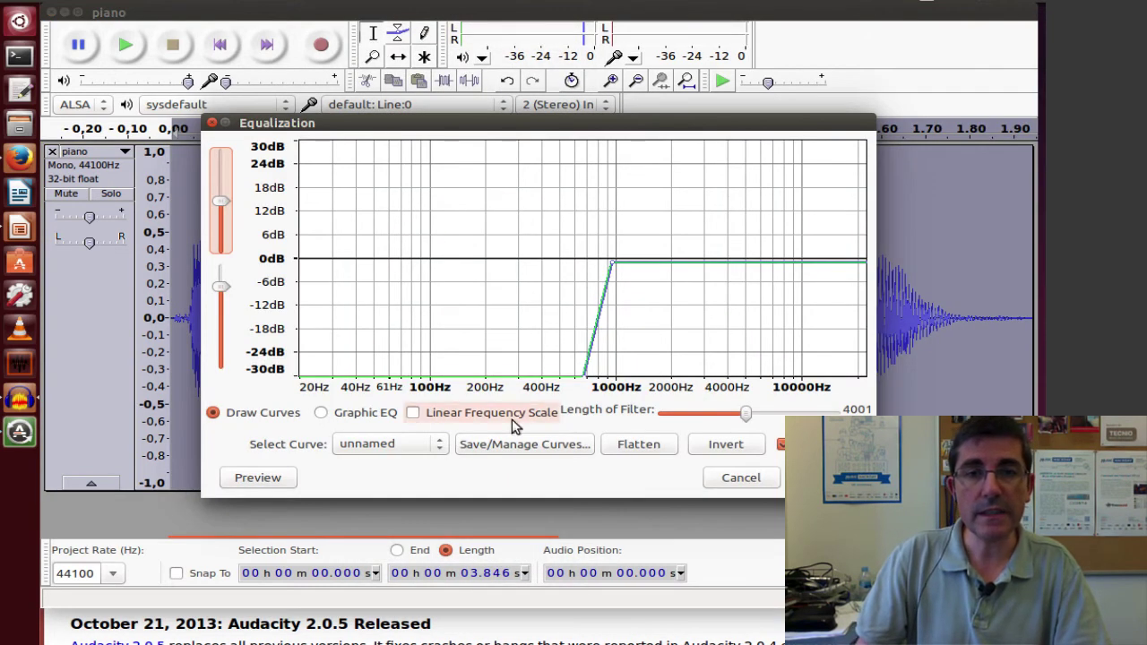
pyautogui.click(430, 443)
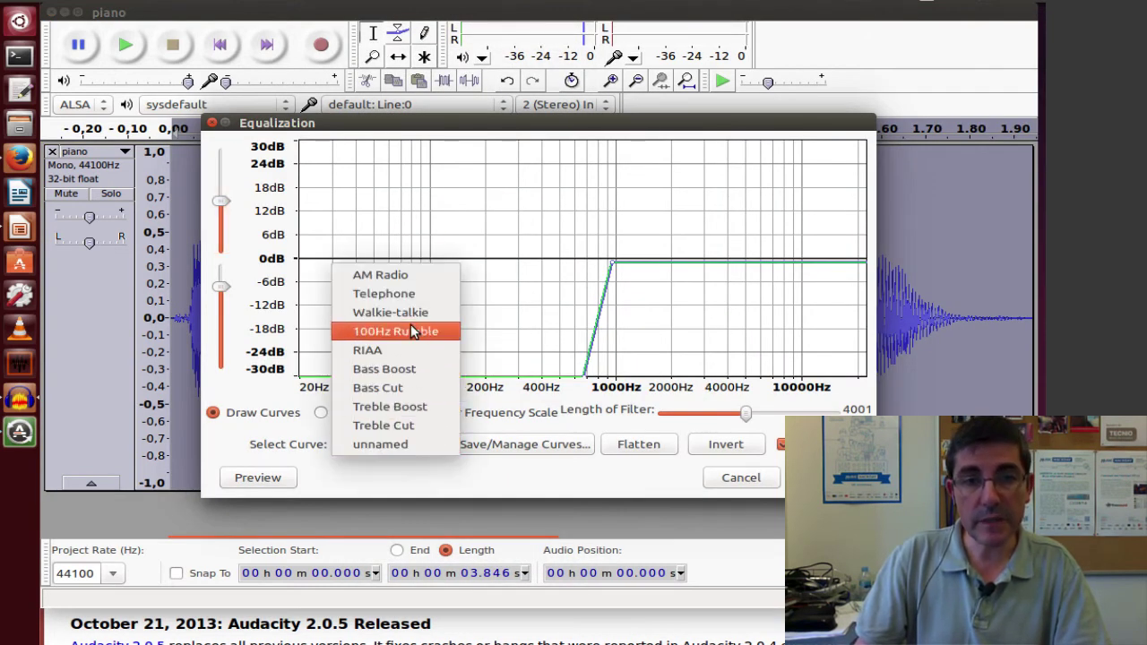
pyautogui.click(392, 446)
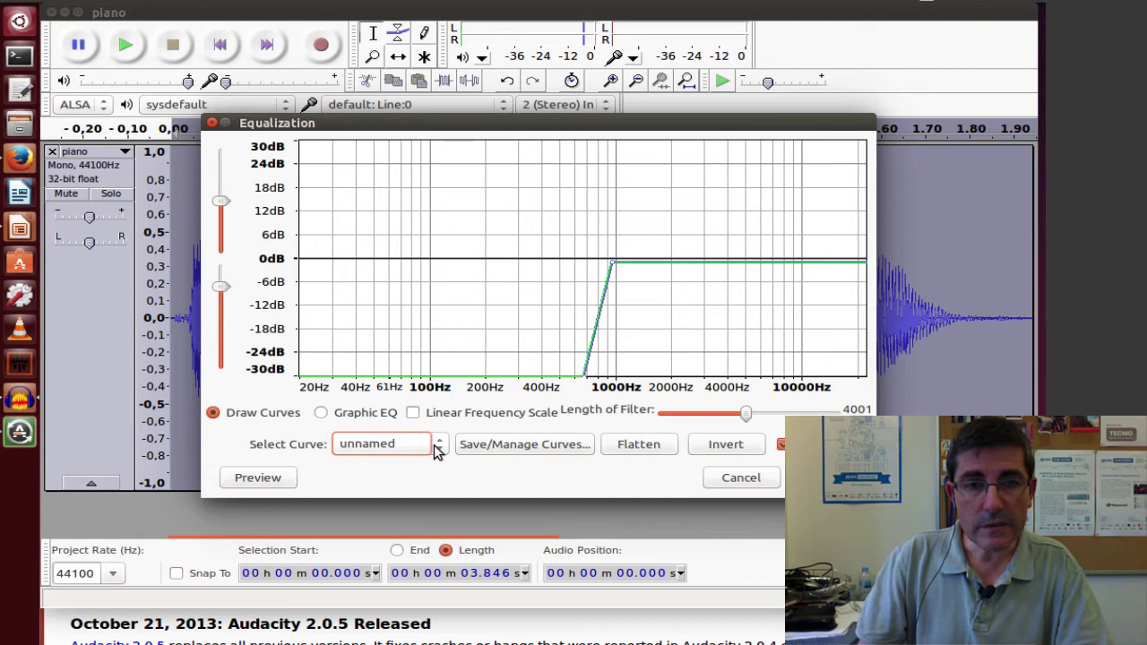
pyautogui.click(438, 447)
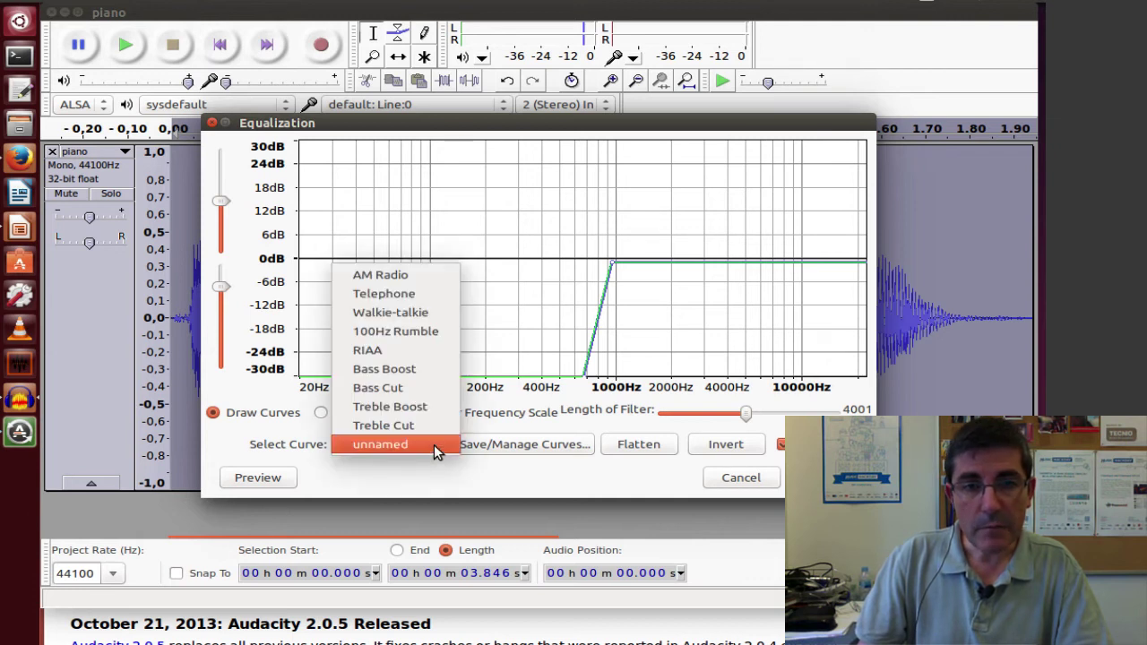
pyautogui.click(430, 425)
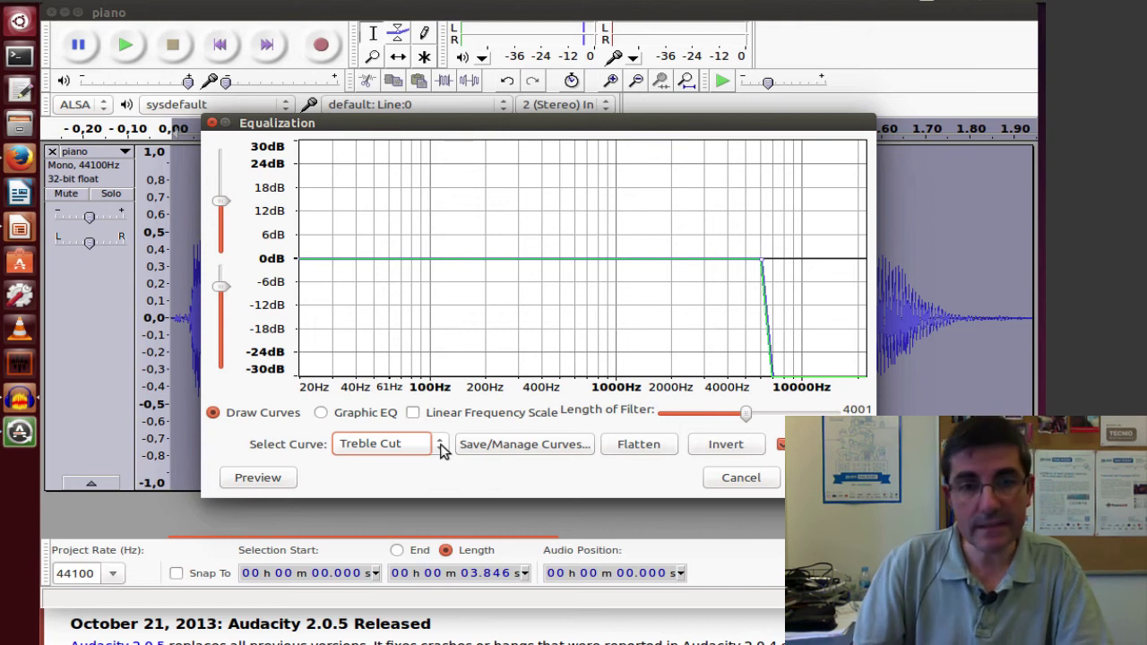
pyautogui.click(441, 445)
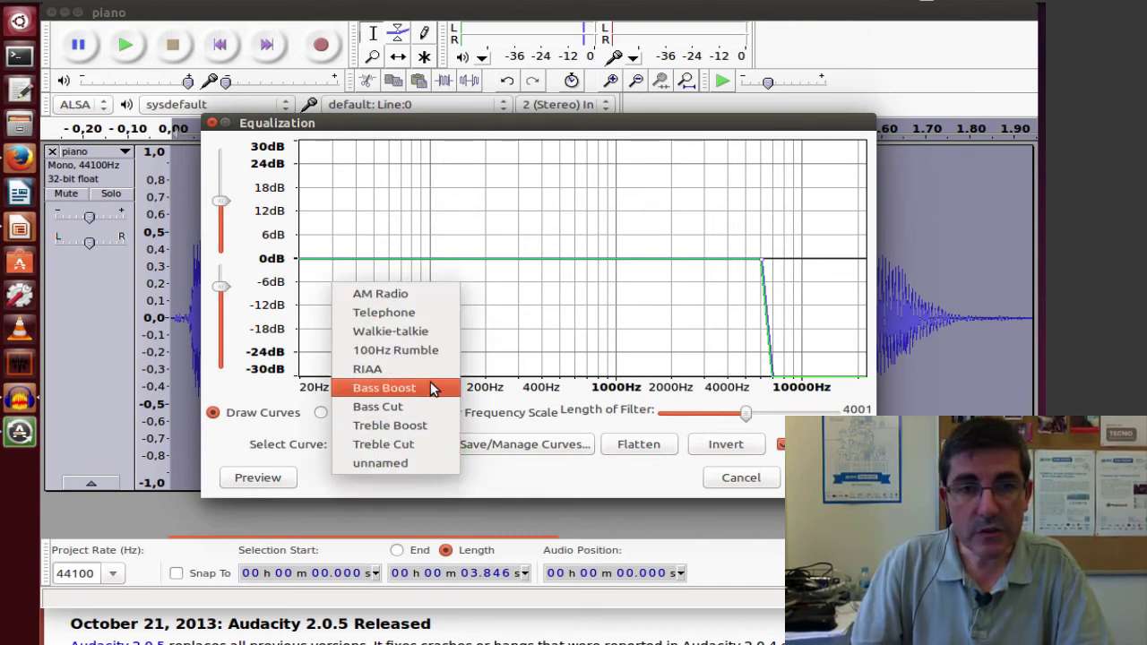
pyautogui.click(414, 312)
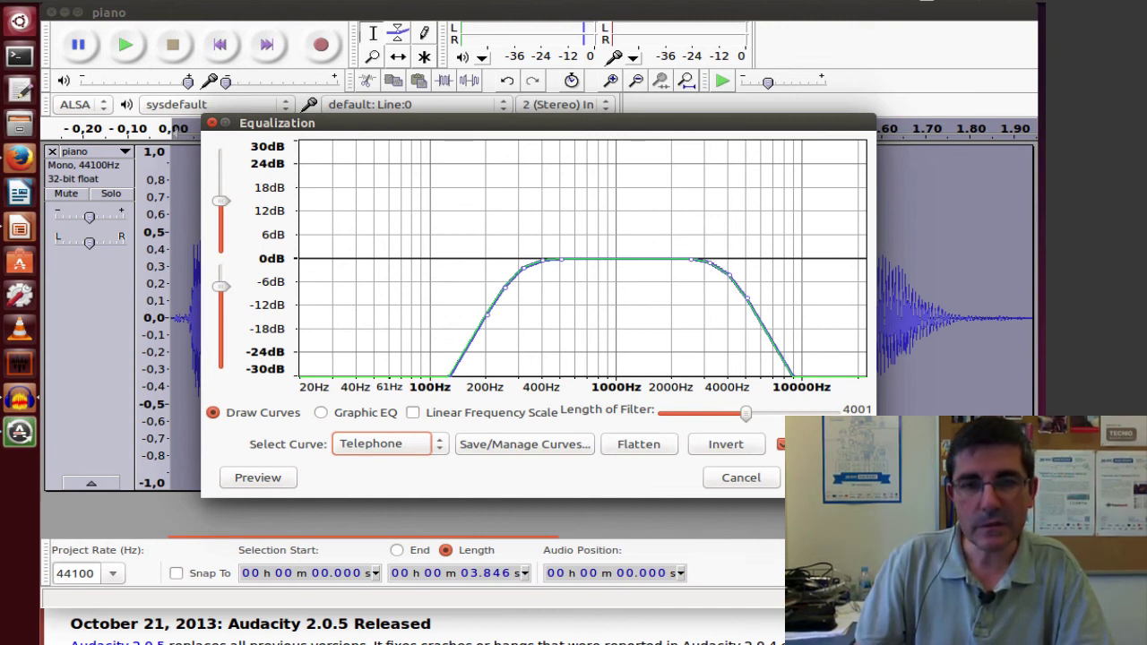
pyautogui.click(816, 477)
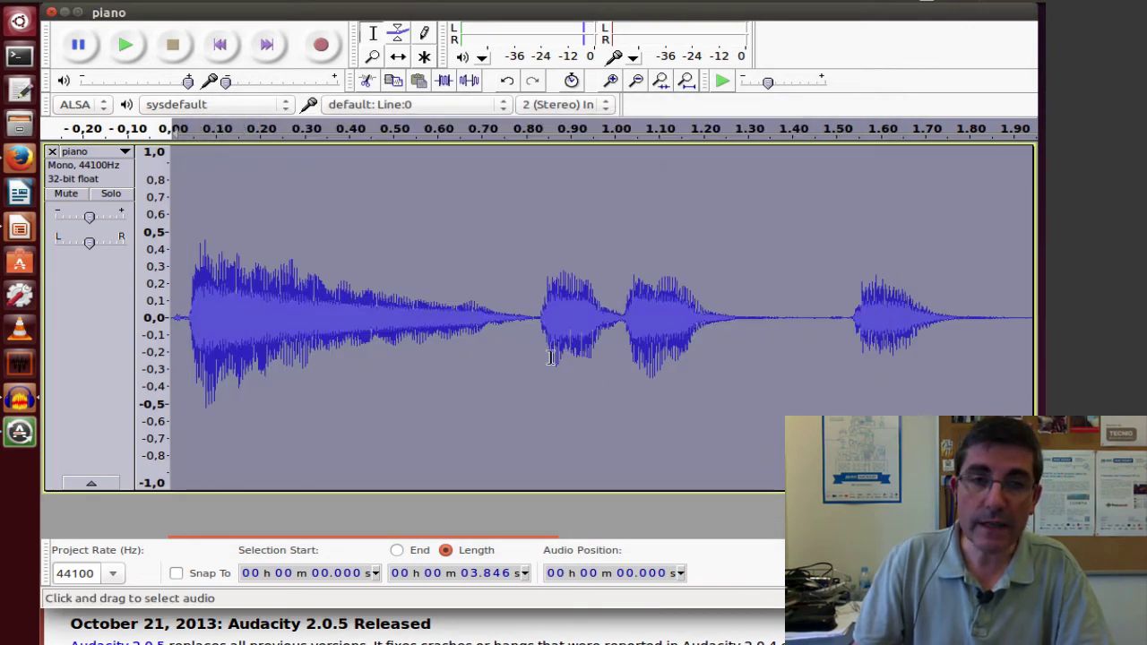
# Show the filtered track as a spectrogram with maximum frequency set to 3000 Hz
pyautogui.click(126, 154)
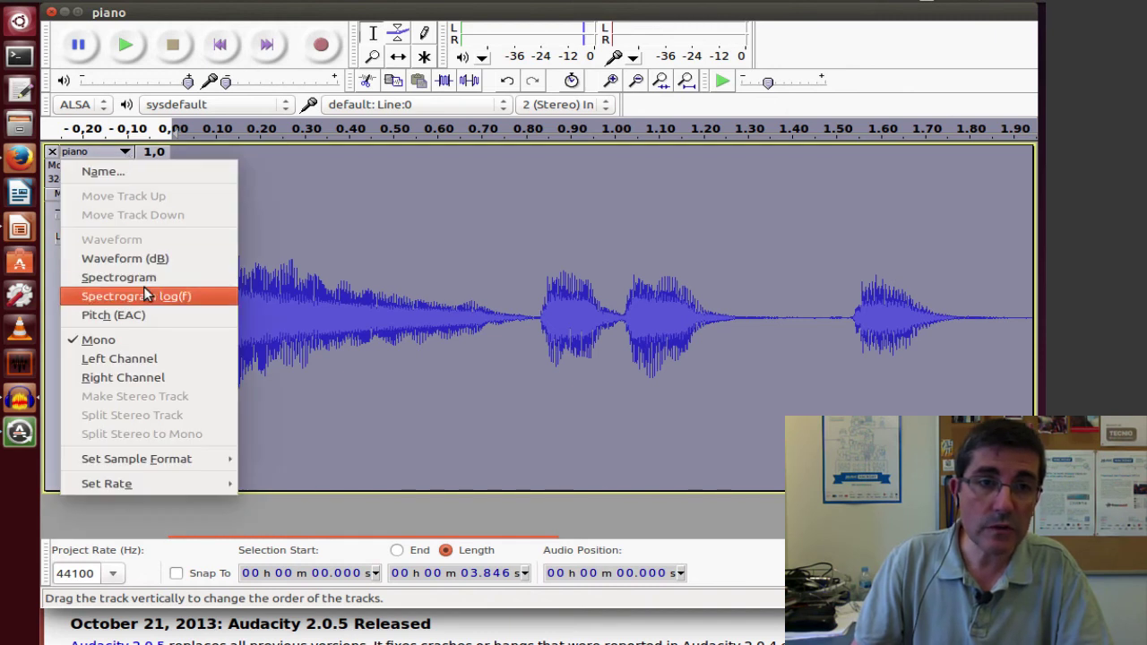
pyautogui.click(119, 277)
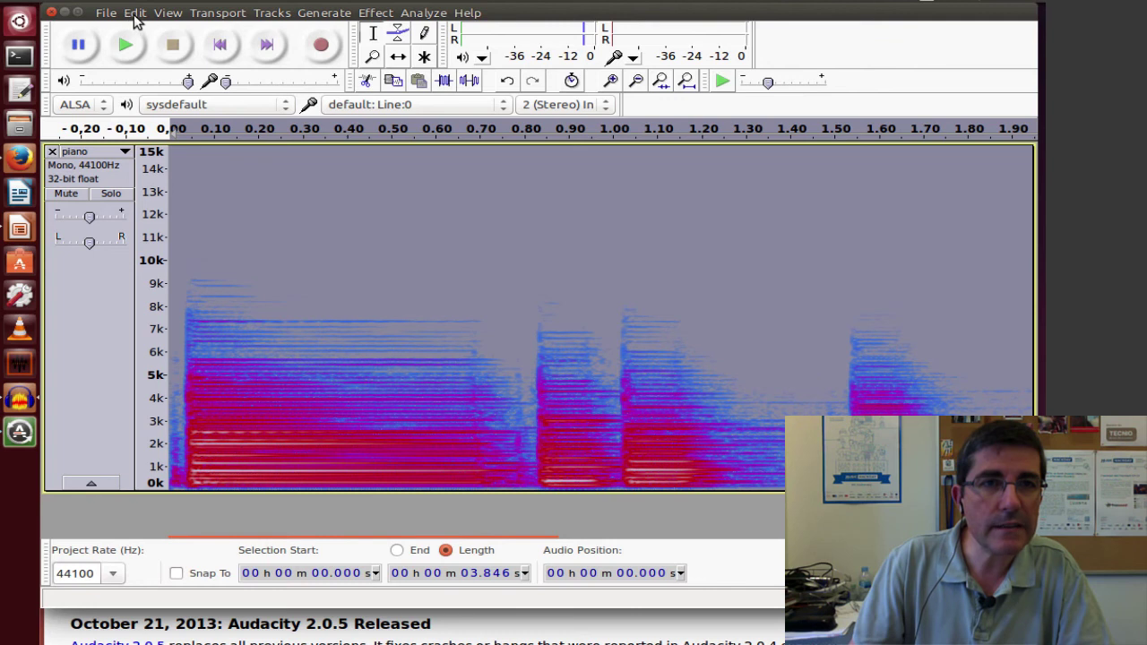
pyautogui.click(135, 14)
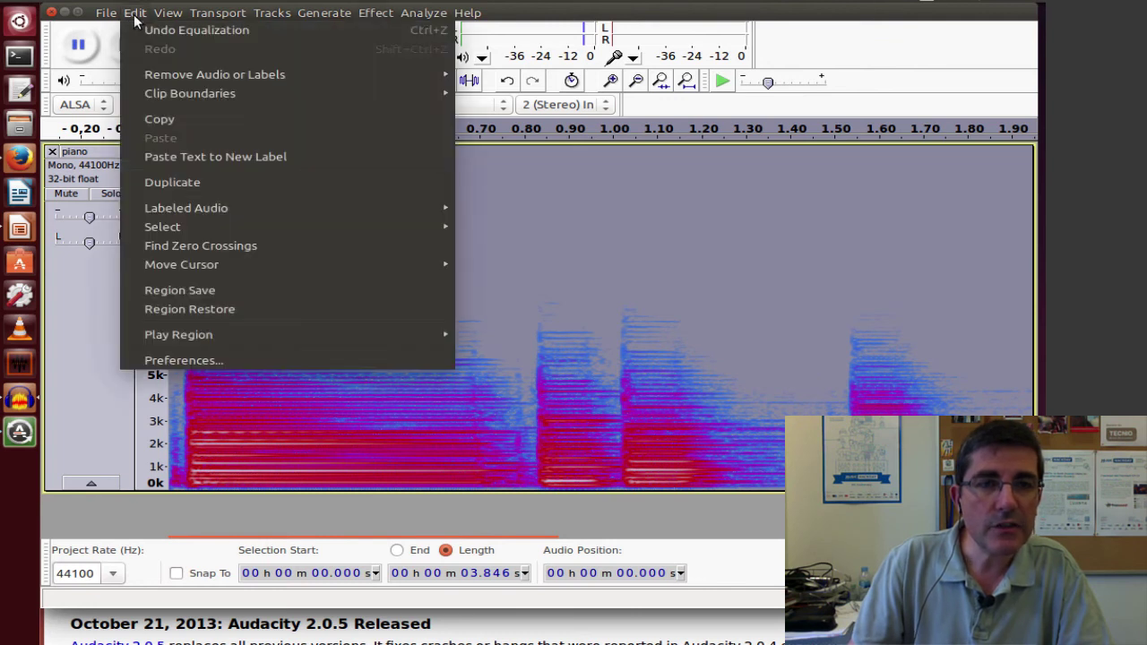
pyautogui.click(224, 362)
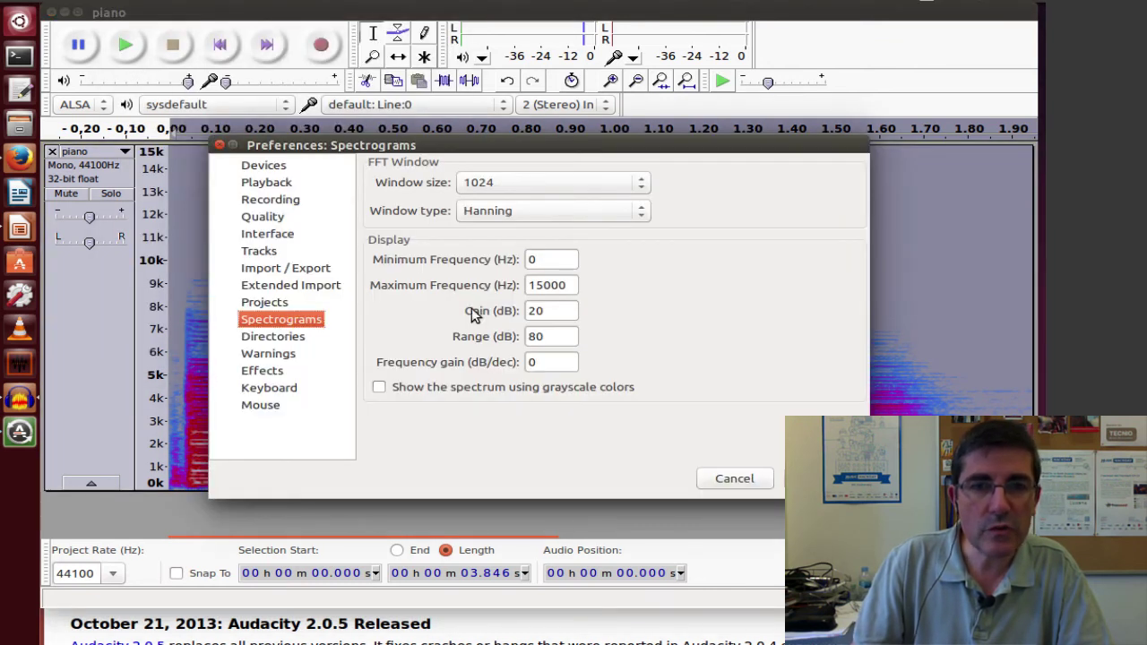
pyautogui.moveTo(566, 284); pyautogui.dragTo(501, 287)
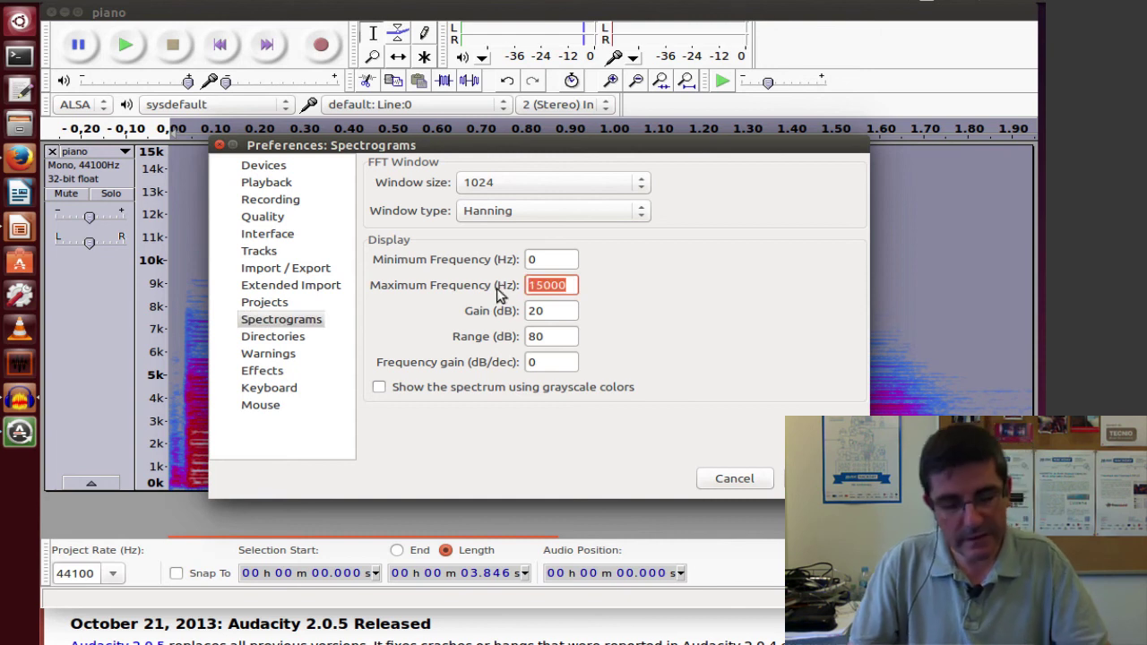
pyautogui.write('3')
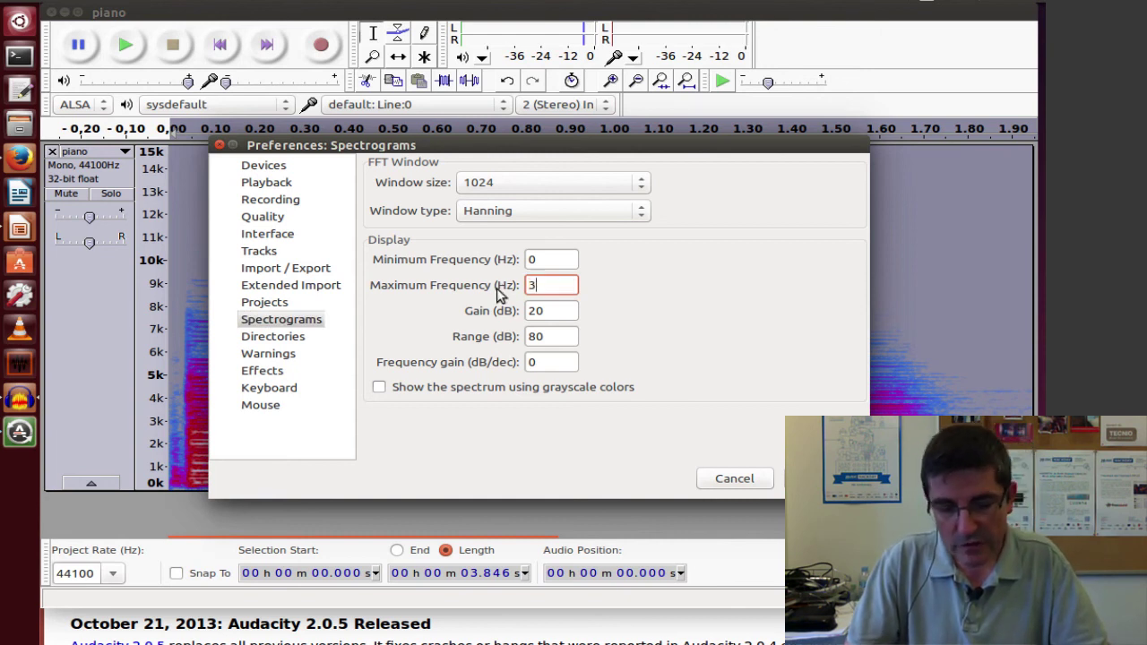
pyautogui.write('000')
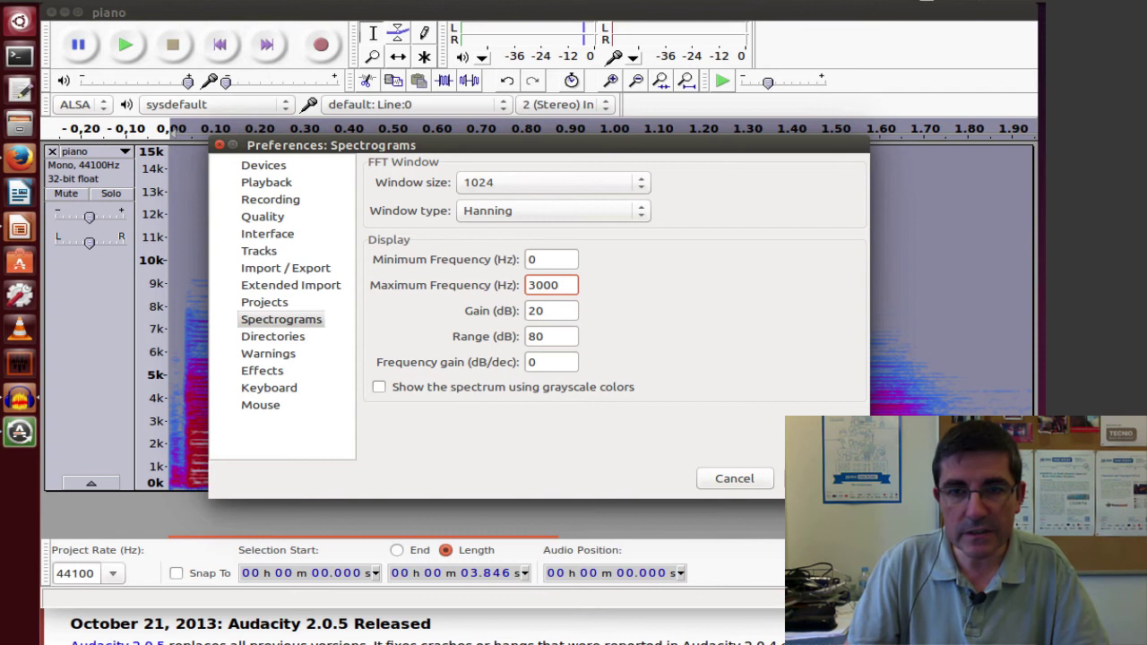
pyautogui.click(815, 478)
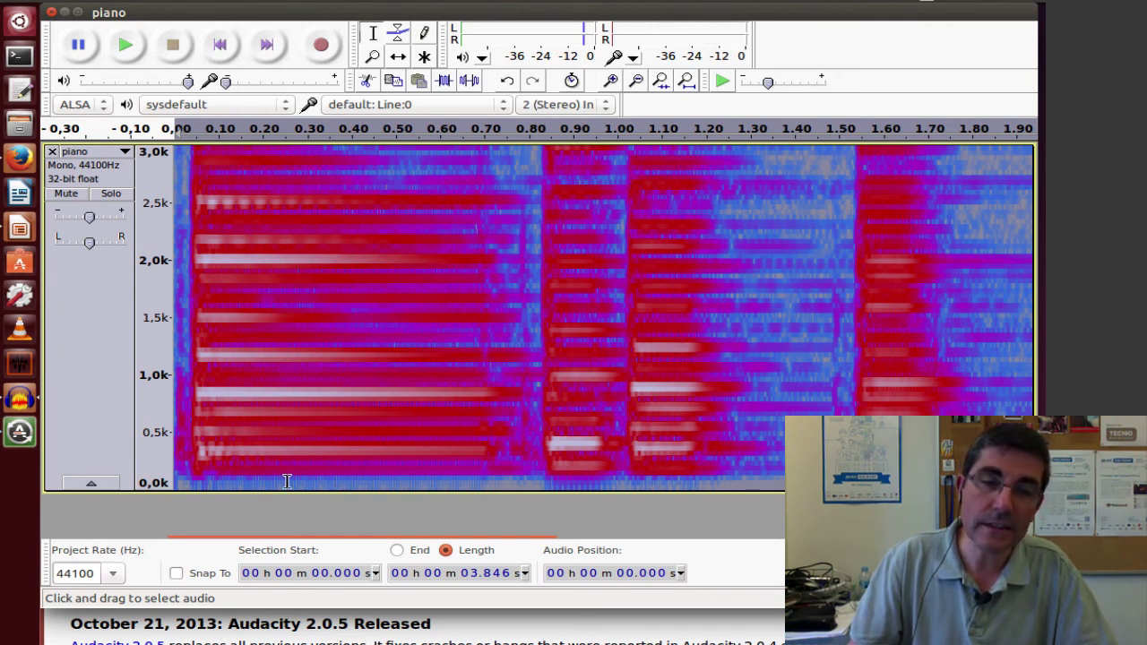
# Return the filtered piano track to Waveform view, then bring the Impress presentation forward
pyautogui.click(126, 153)
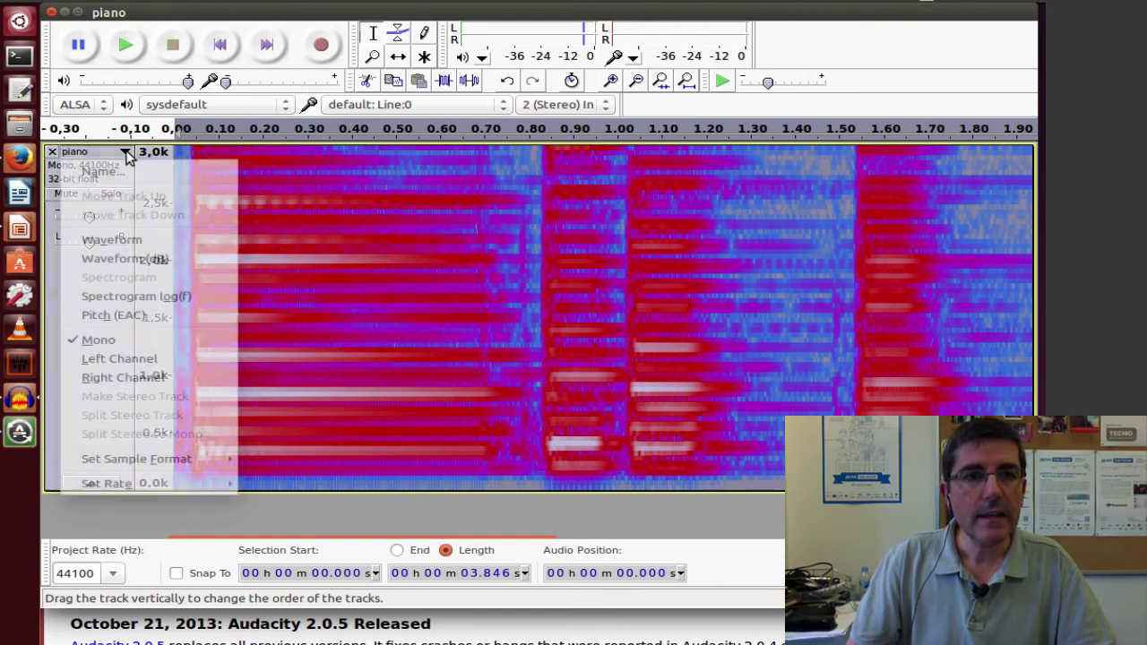
pyautogui.click(132, 242)
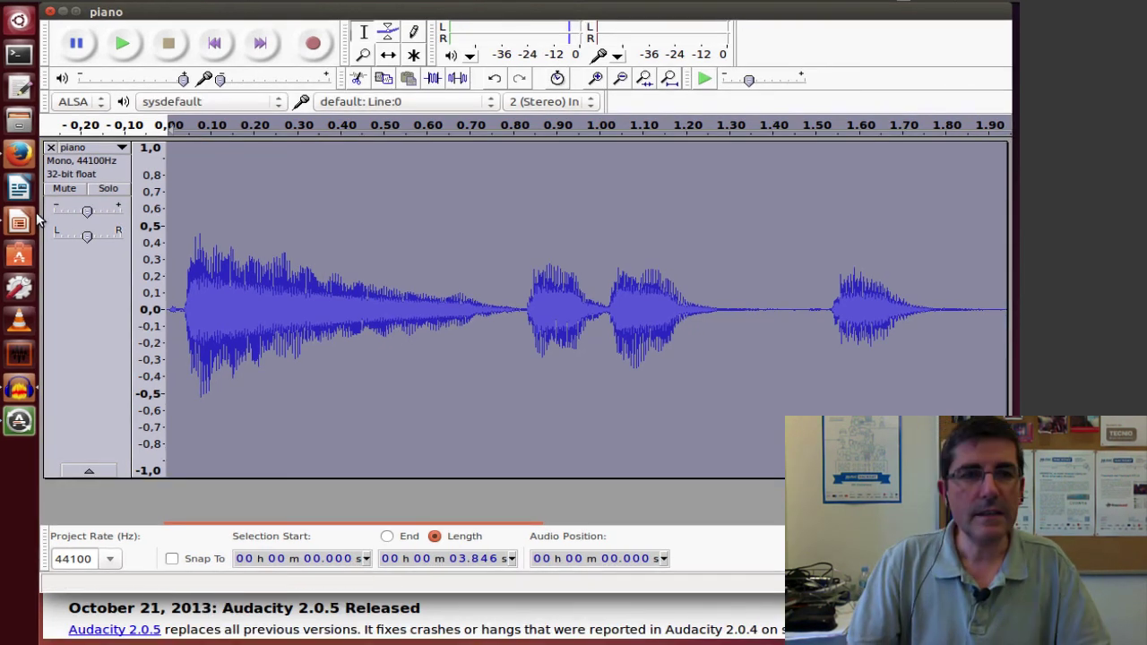
pyautogui.click(32, 224)
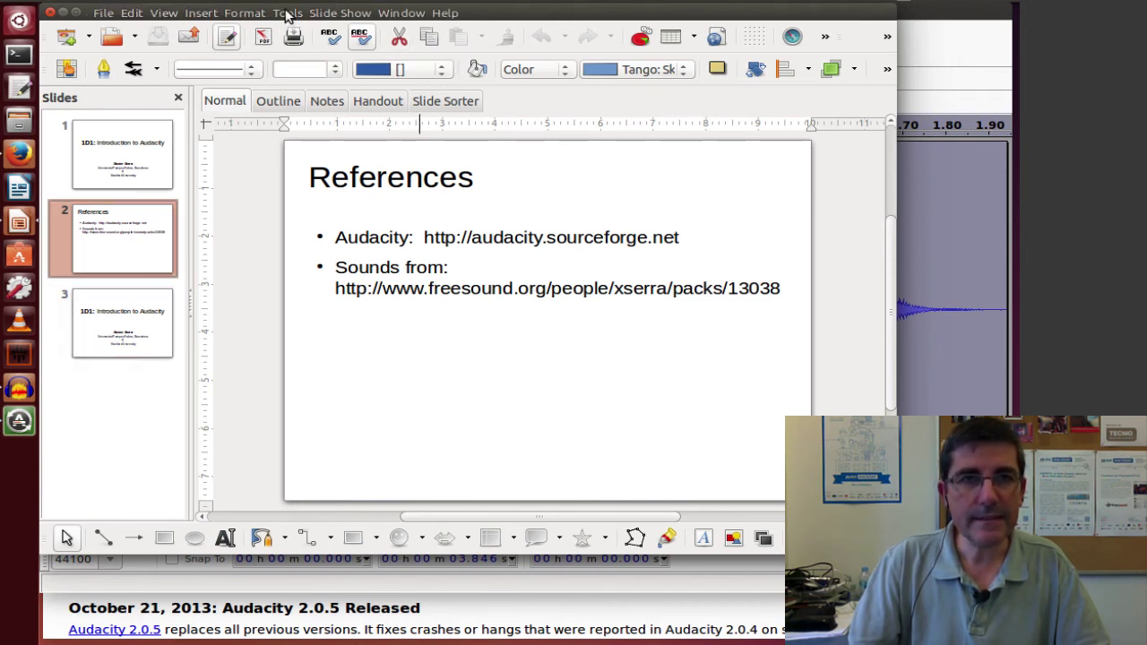
# Open the Slide Show menu in Impress to see the slide show start options
pyautogui.click(321, 13)
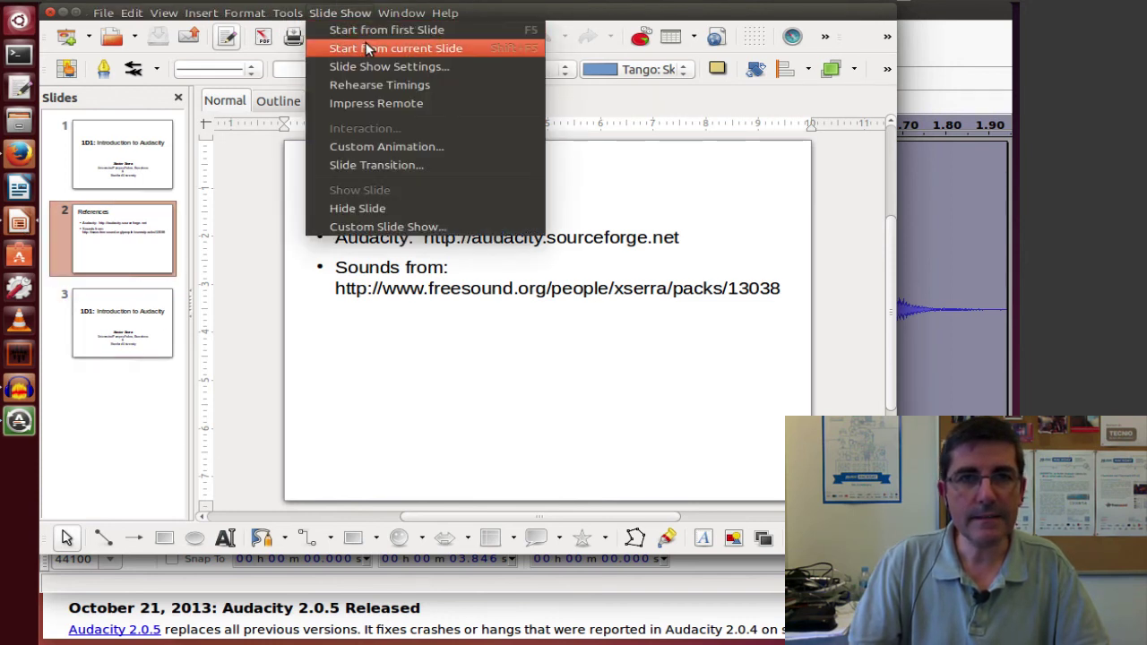